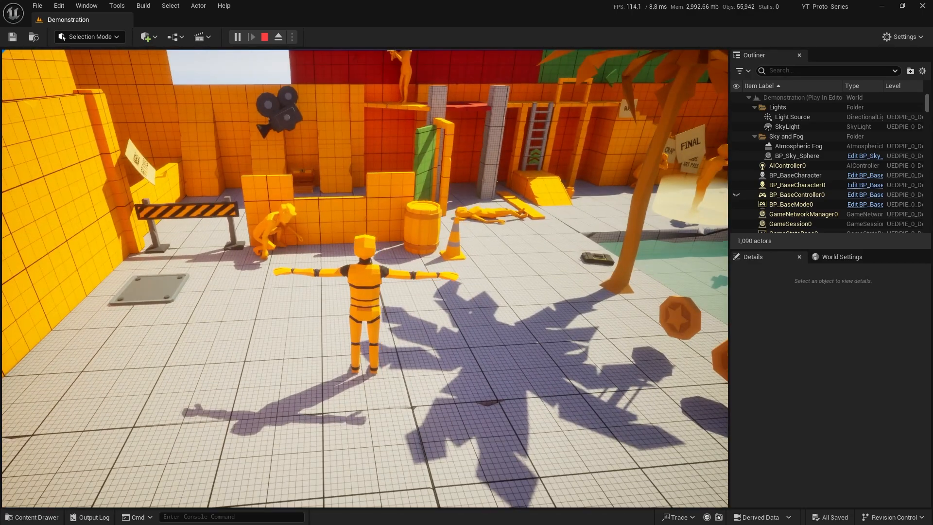
Stop the play session and view the feature and content packs offered for the project without adding any.
key("Escape")
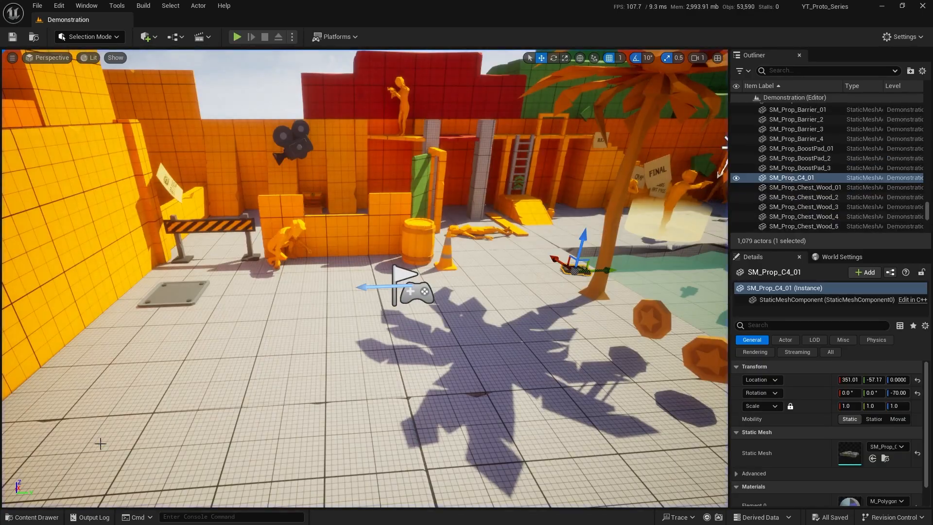
left_click(39, 515)
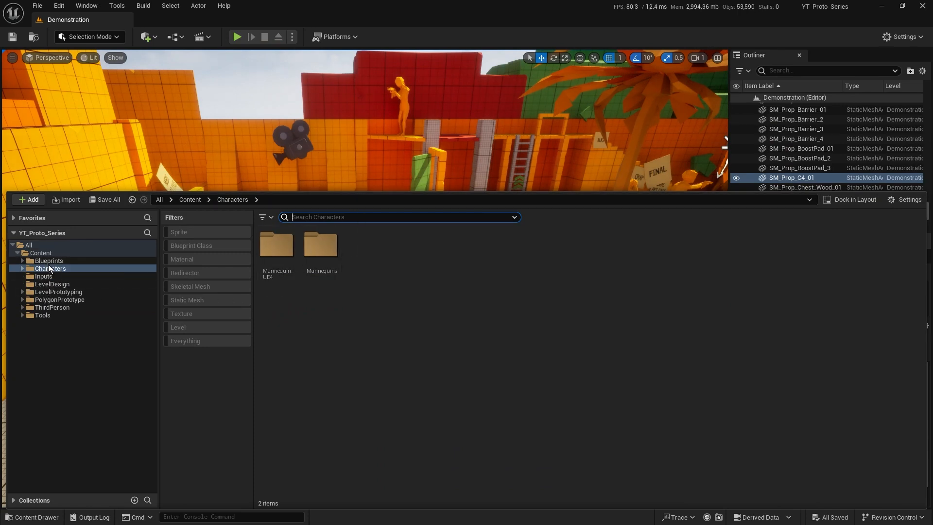
left_click(29, 199)
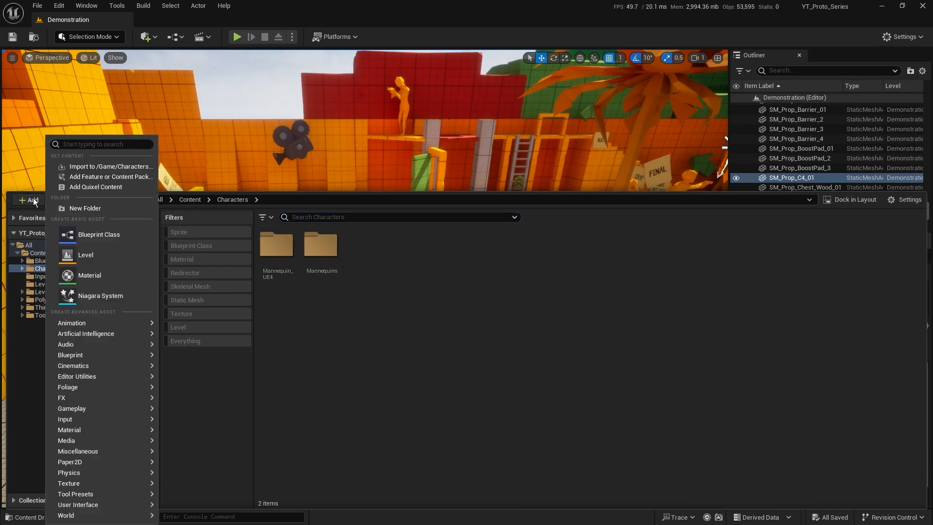
left_click(102, 178)
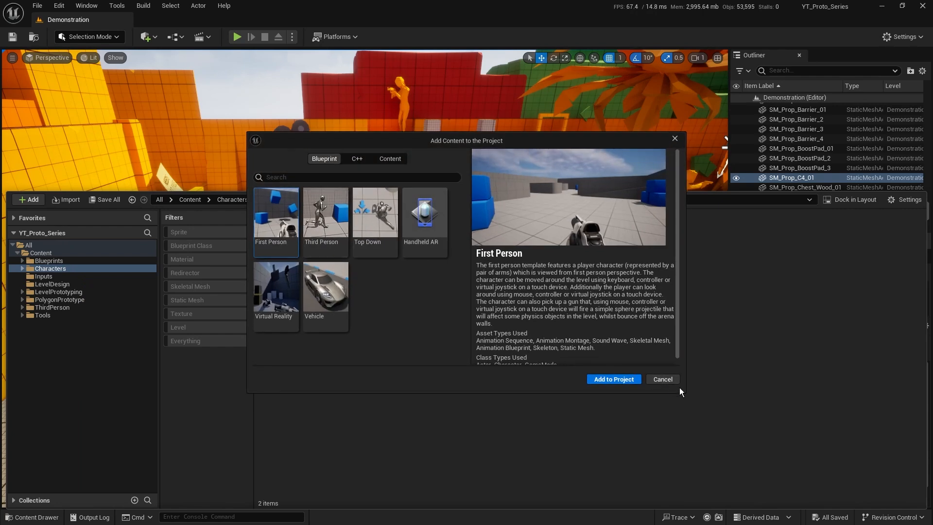
left_click(667, 379)
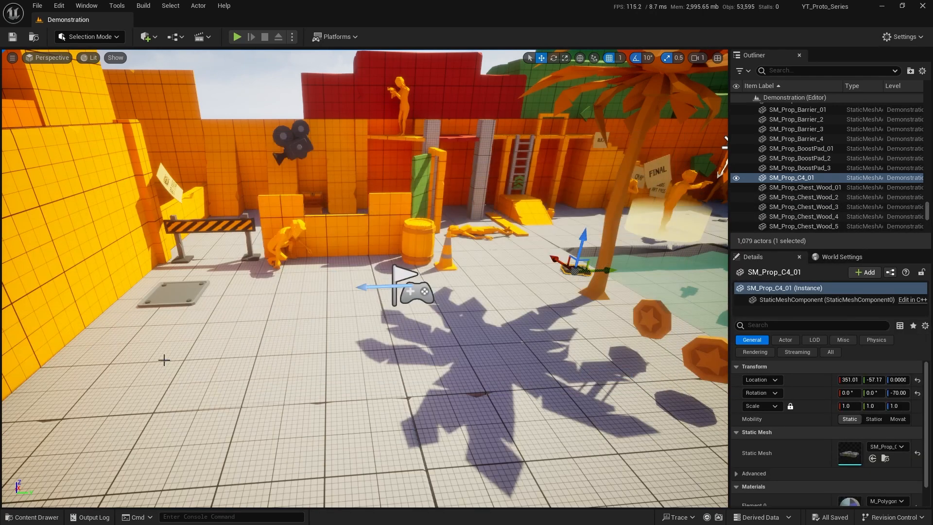
Browse the project content to the Characters/Mannequins/Animations/Manny folder.
left_click(37, 517)
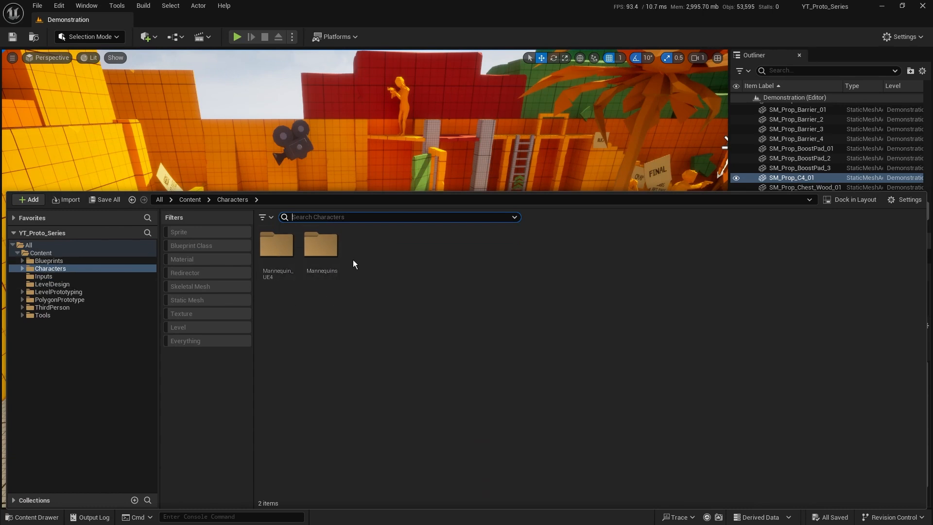
double_click(330, 245)
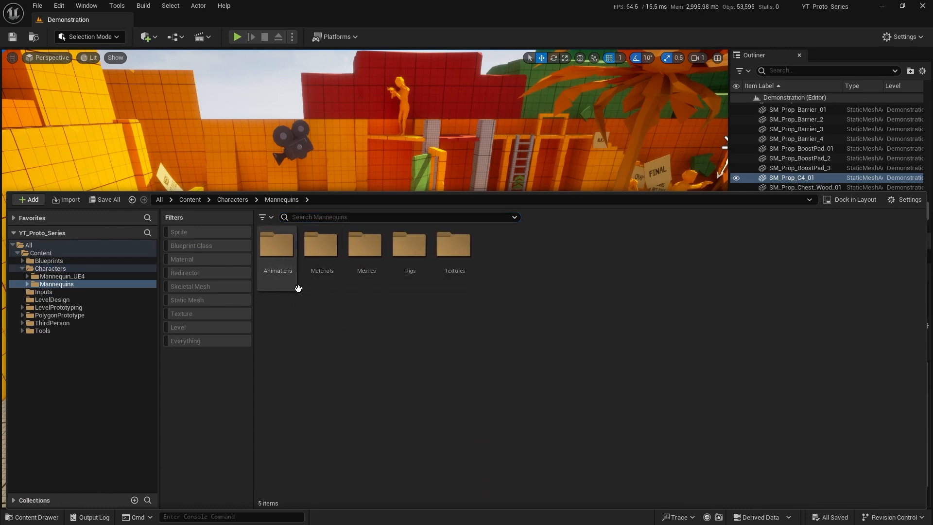
double_click(263, 252)
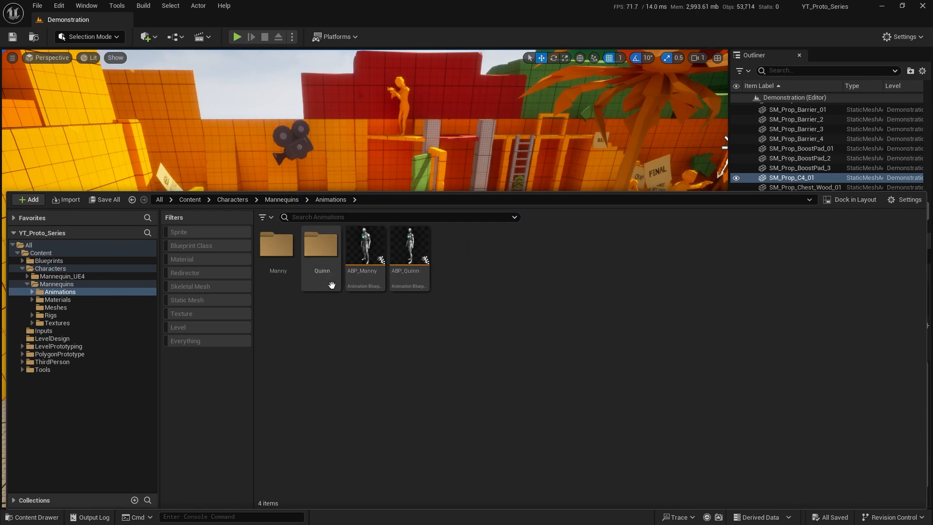
left_click(278, 250)
double_click(278, 250)
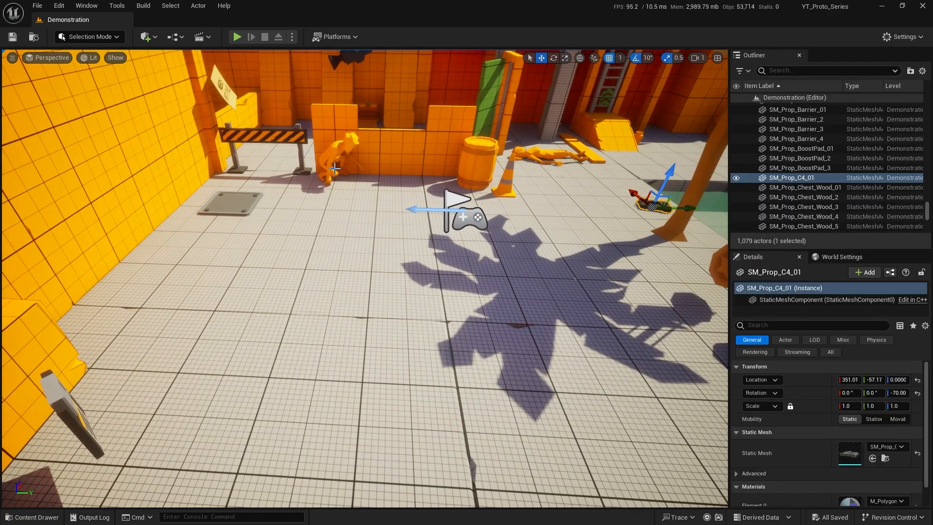
Open the MM_Fall_Loop animation to locate its assigned skeleton asset in the project content, and close the animation editor.
mouse_move(334, 168)
right_mouse_down()
mouse_move(445, 139)
mouse_move(331, 153)
right_mouse_up()
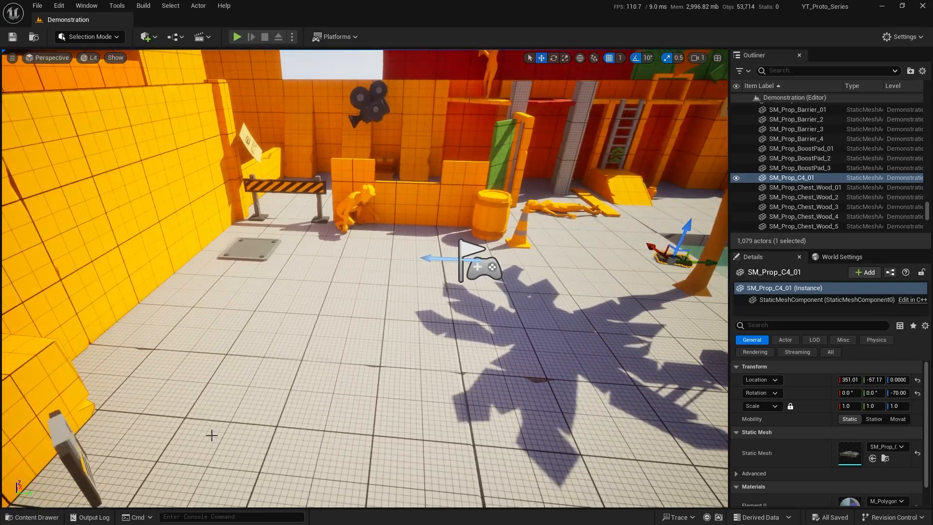
left_click(32, 517)
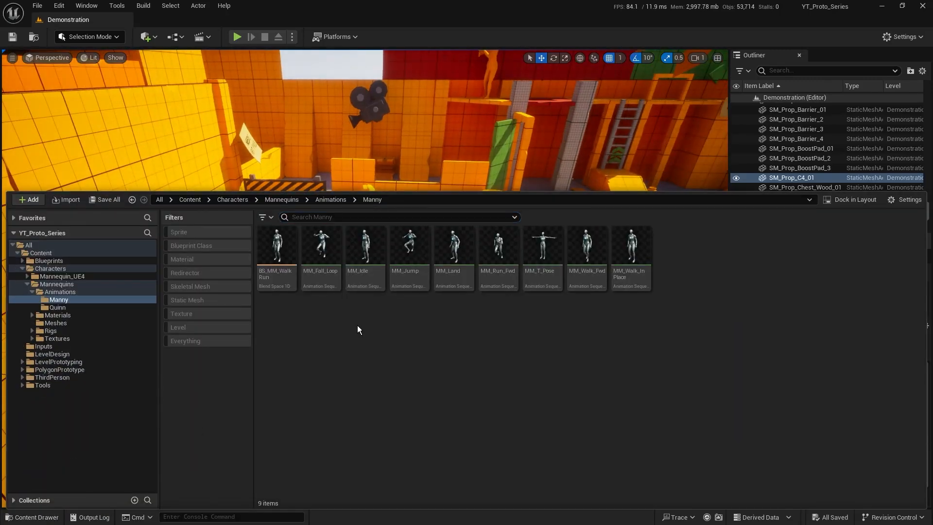
double_click(321, 250)
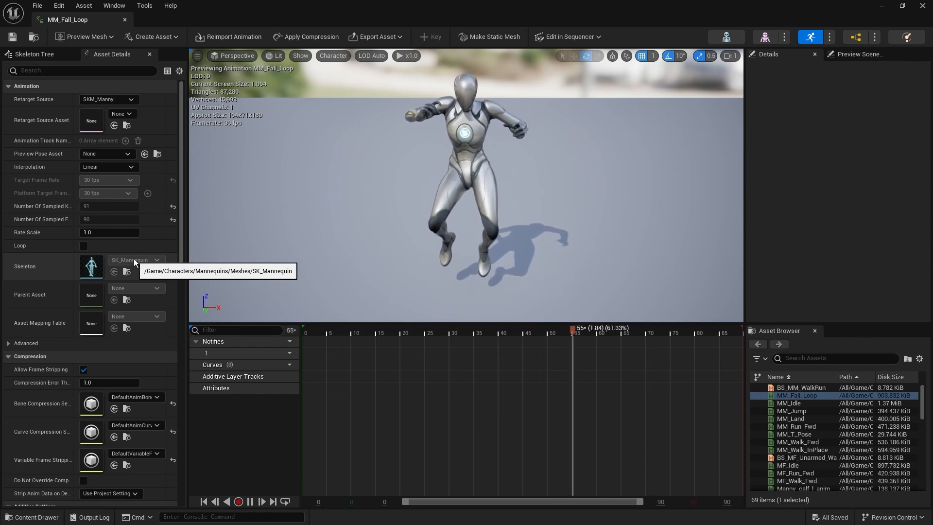
left_click(126, 271)
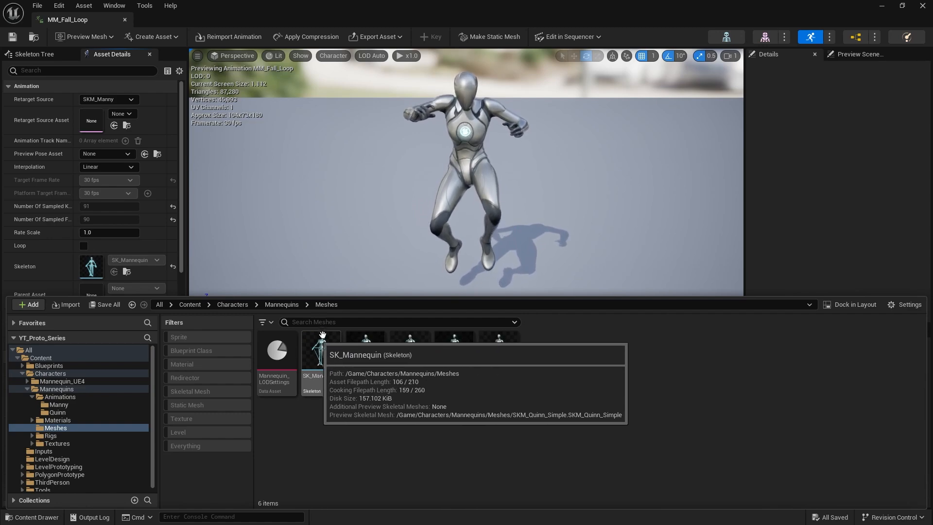
left_click(125, 22)
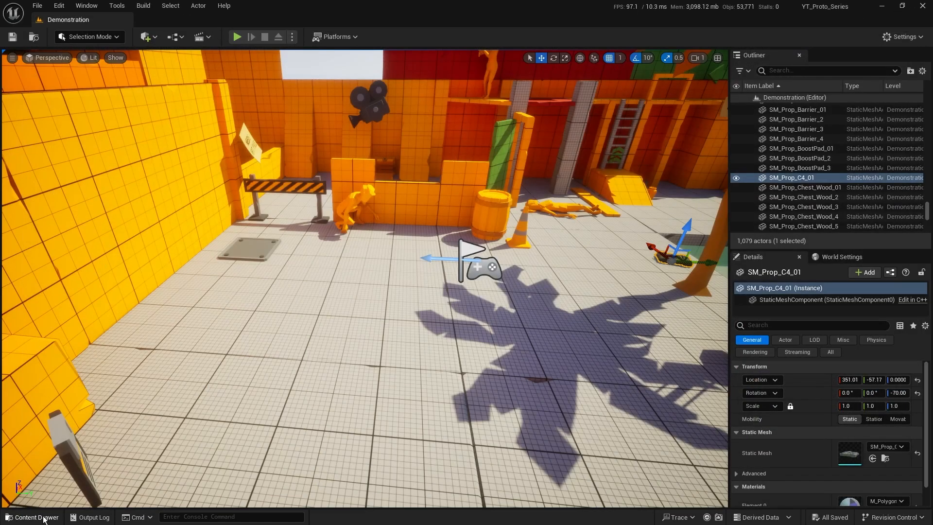
Filter the whole Content folder to list only Skeletal Mesh assets.
left_click(44, 517)
right_click(206, 373)
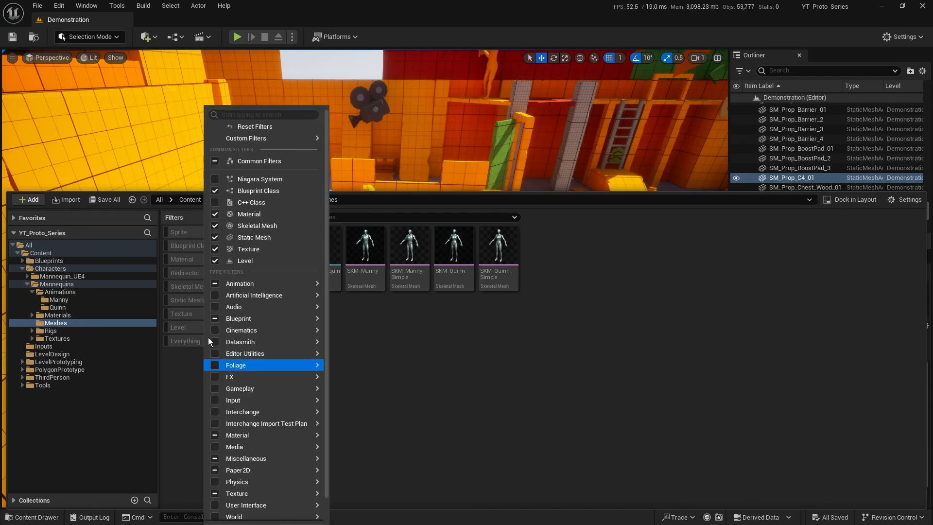
left_click(185, 286)
left_click(65, 254)
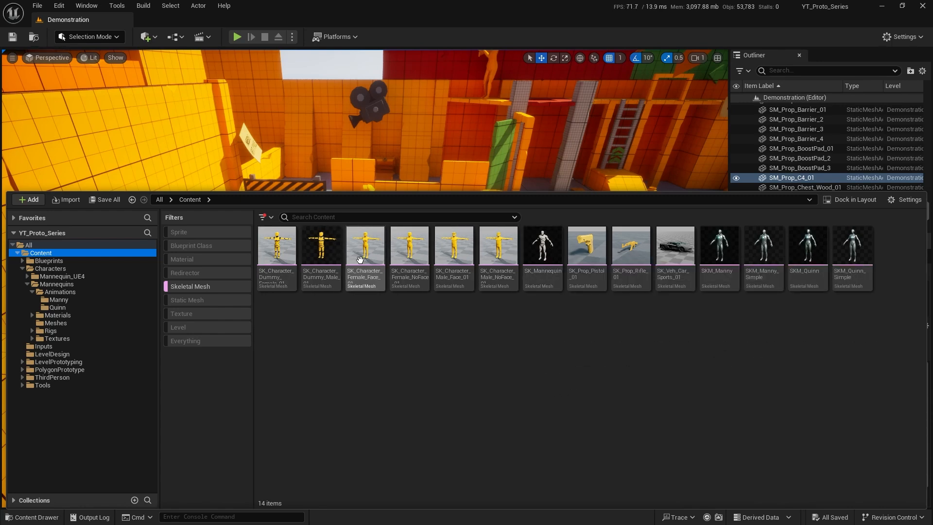
mouse_move(491, 261)
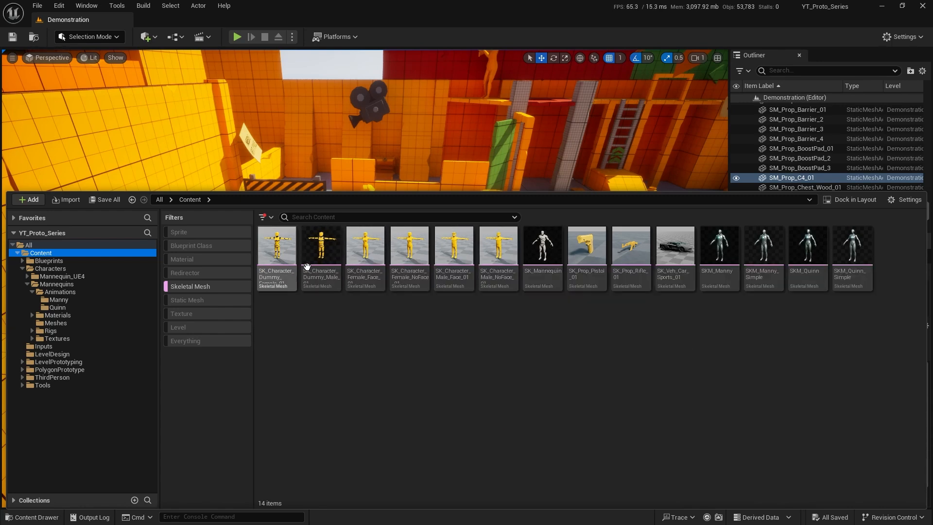
Open the SK_Character_Dummy_Male_01 and SKM_Manny_Simple skeletal meshes in their editors.
left_click(326, 272)
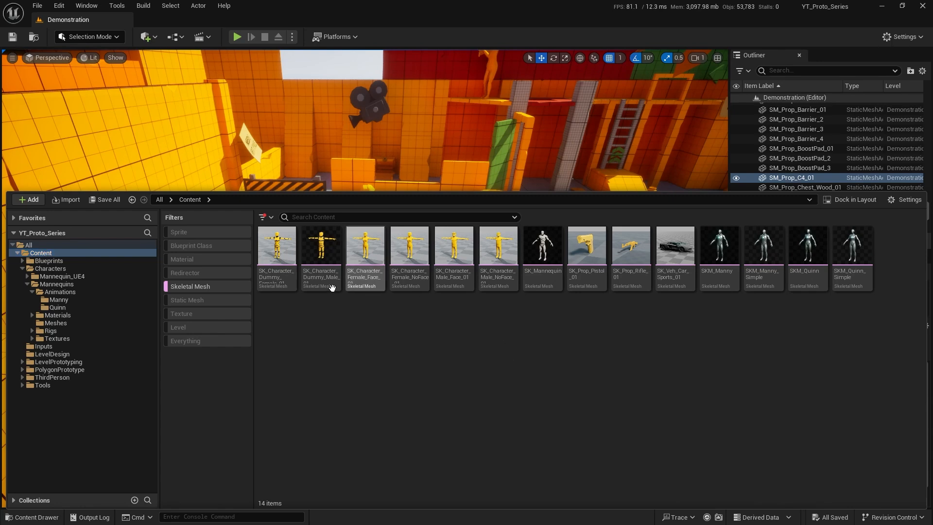
mouse_move(329, 287)
double_click(329, 249)
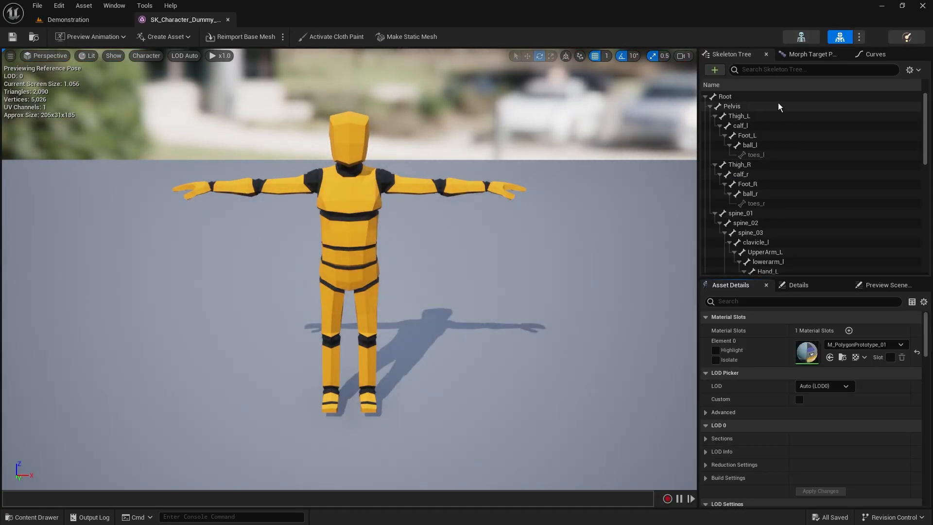
key("ctrl+space")
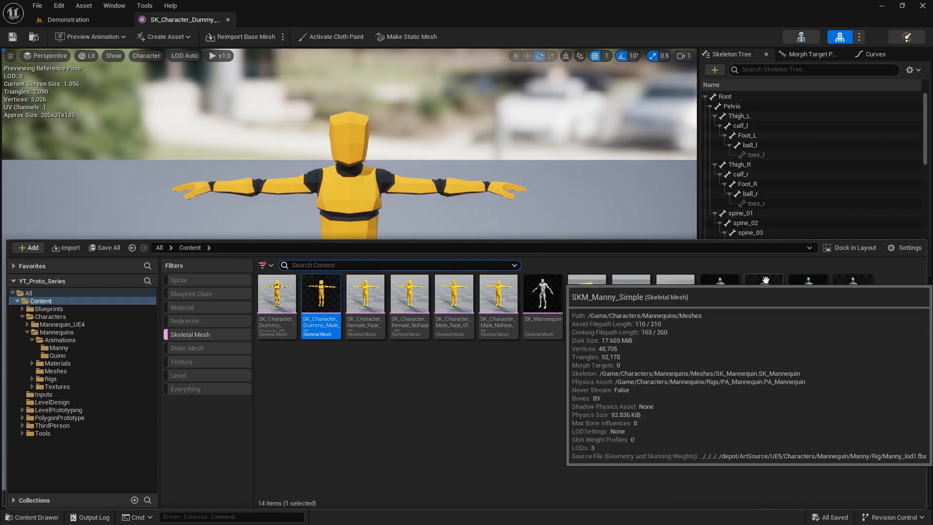
double_click(761, 292)
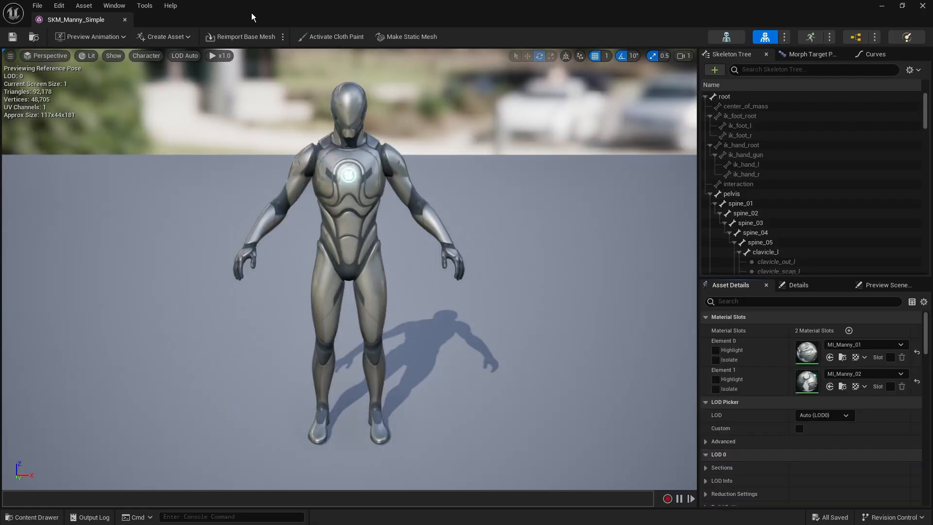
Compare the bone hierarchy of SKM_Manny_Simple in a floating window with that of the dummy mesh, and close both editors.
left_click_drag(76, 20, 353, 81)
left_click_drag(429, 204, 696, 204)
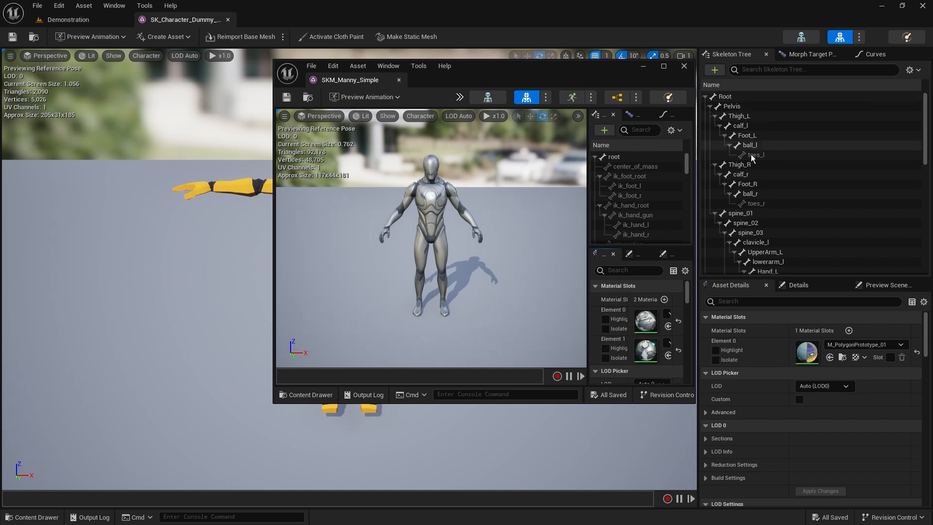
scroll(622, 188, "down", 4)
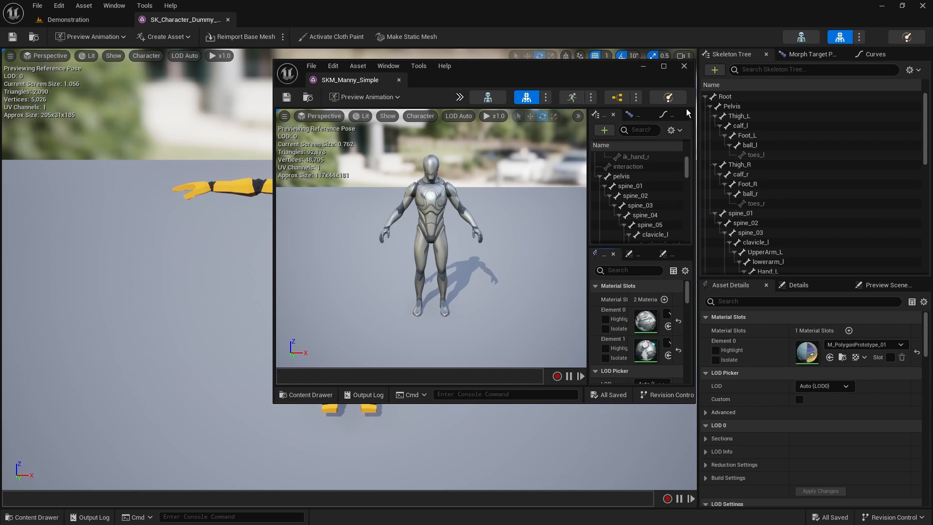
left_click(685, 67)
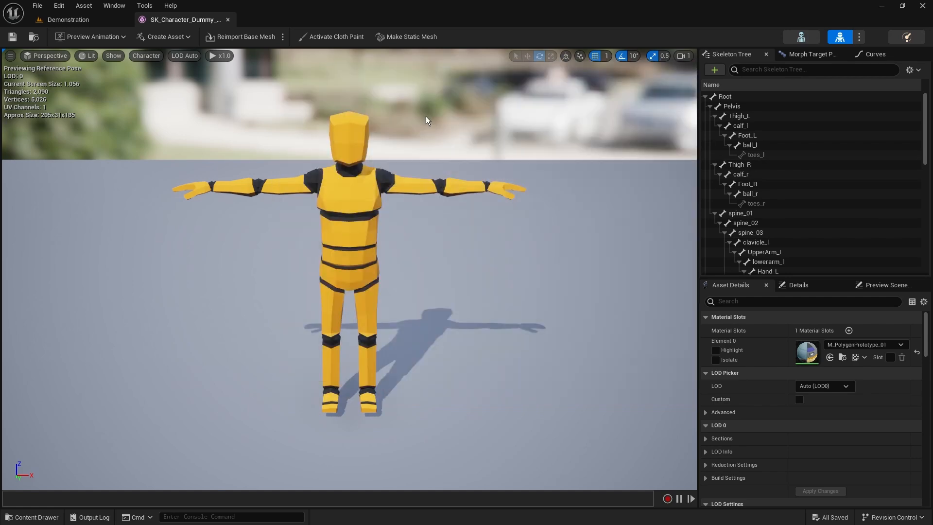
left_click(227, 19)
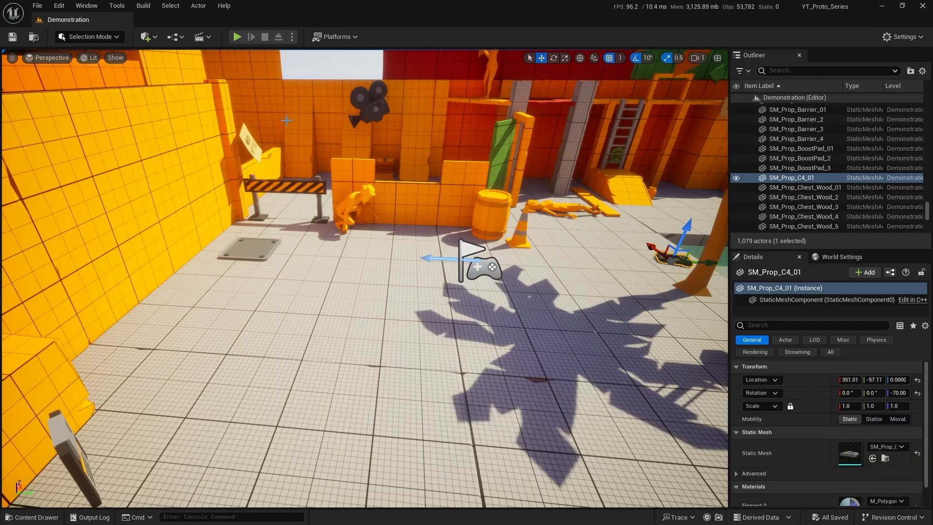
Remove the Skeletal Mesh filter from the project content and return to the full Content folder.
left_click(32, 517)
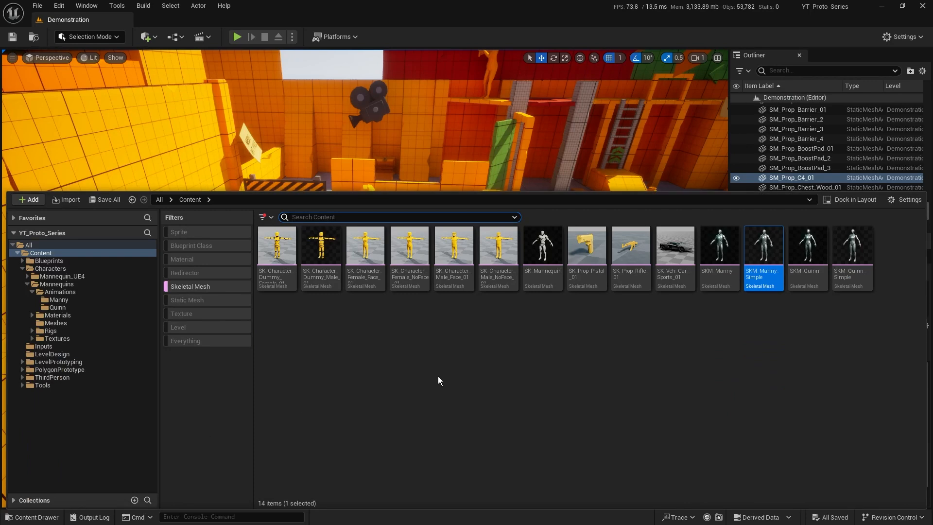
left_click(184, 287)
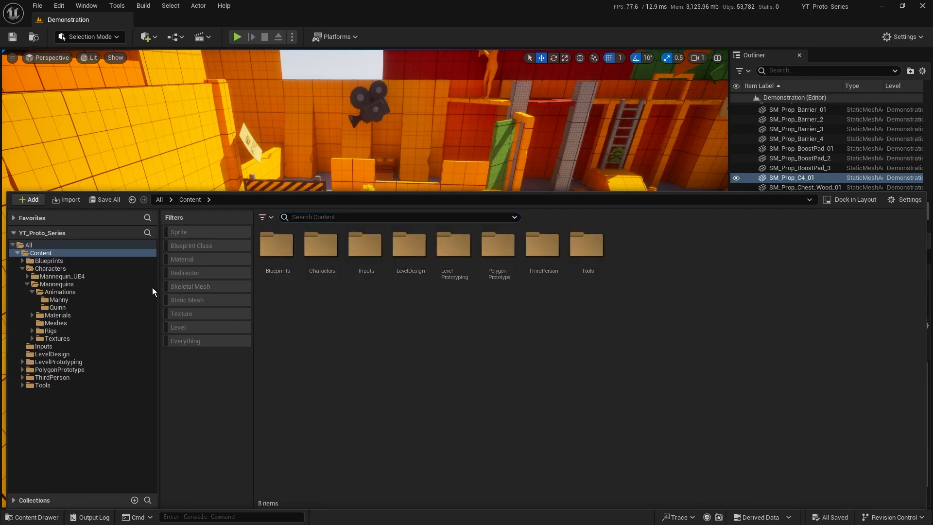
left_click(54, 254)
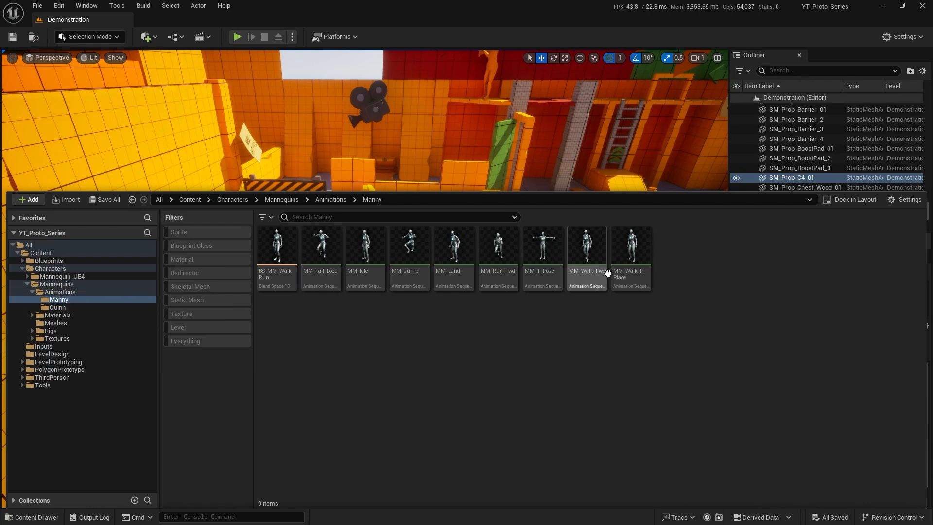
Start Retarget Animations for the MM_Idle animation in the Manny folder.
right_click(366, 246)
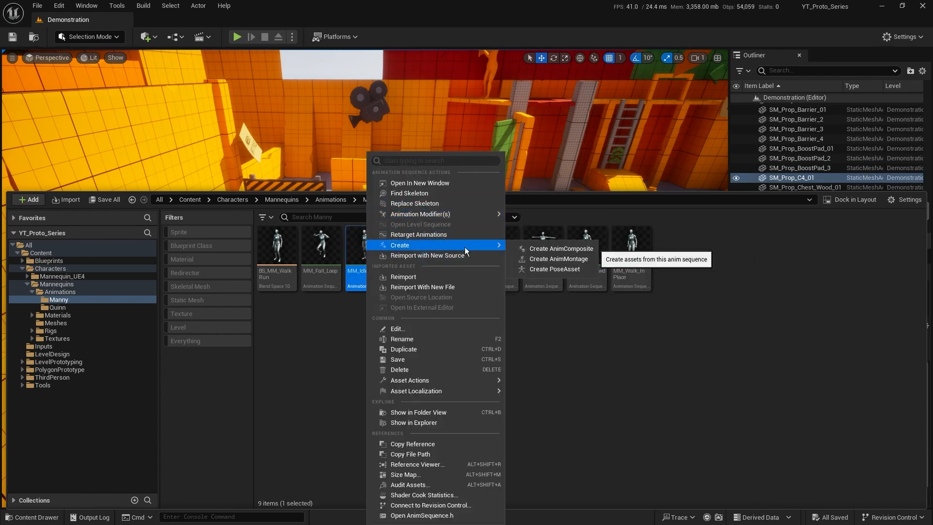
mouse_move(413, 246)
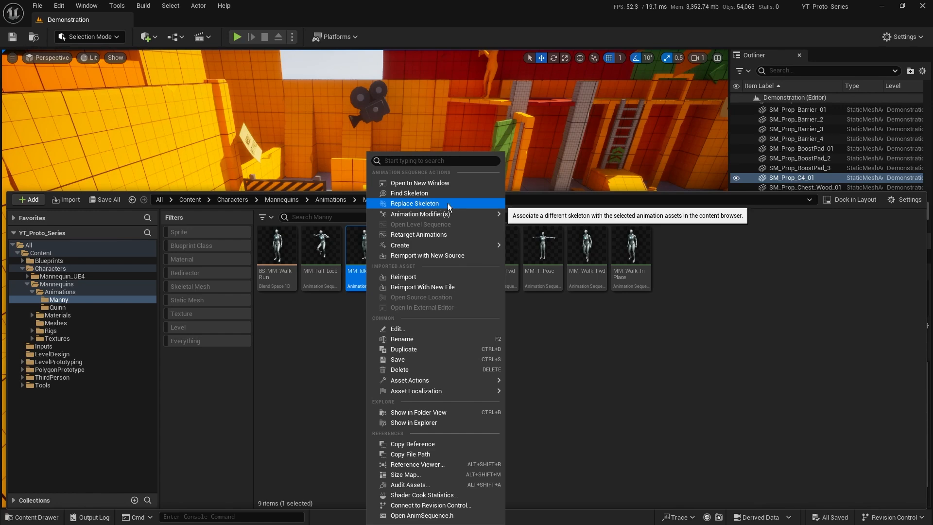
mouse_move(427, 213)
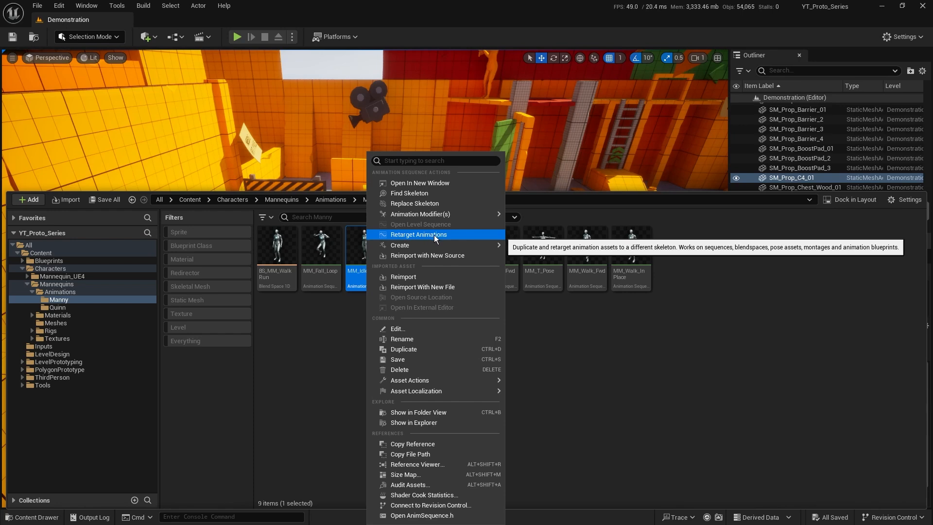
left_click(429, 236)
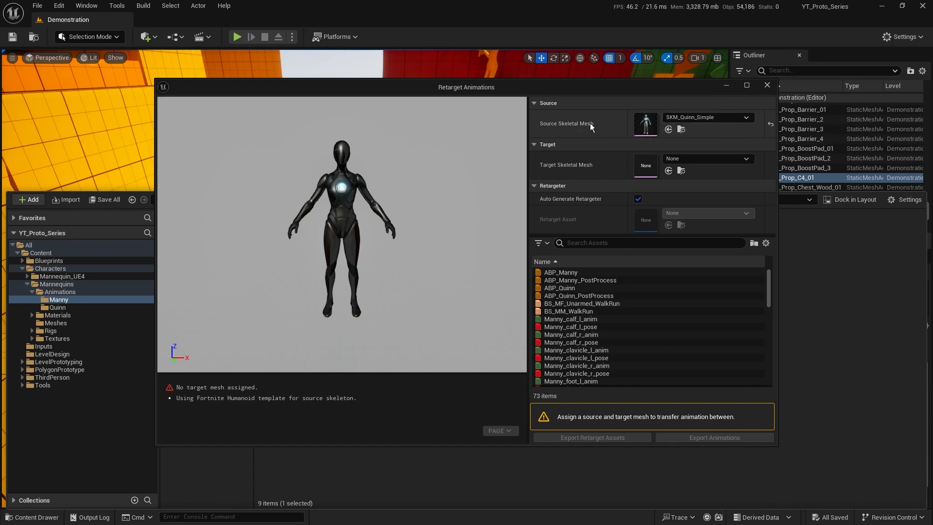
Set the source skeletal mesh to SKM_Manny_Simple and the target skeletal mesh to SK_Character_Dummy_Male_01.
left_click(711, 115)
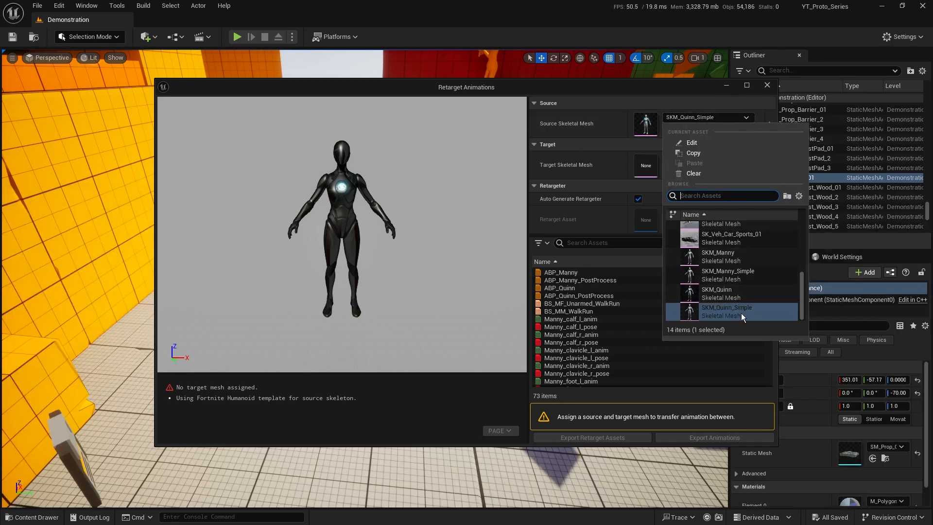
left_click(742, 272)
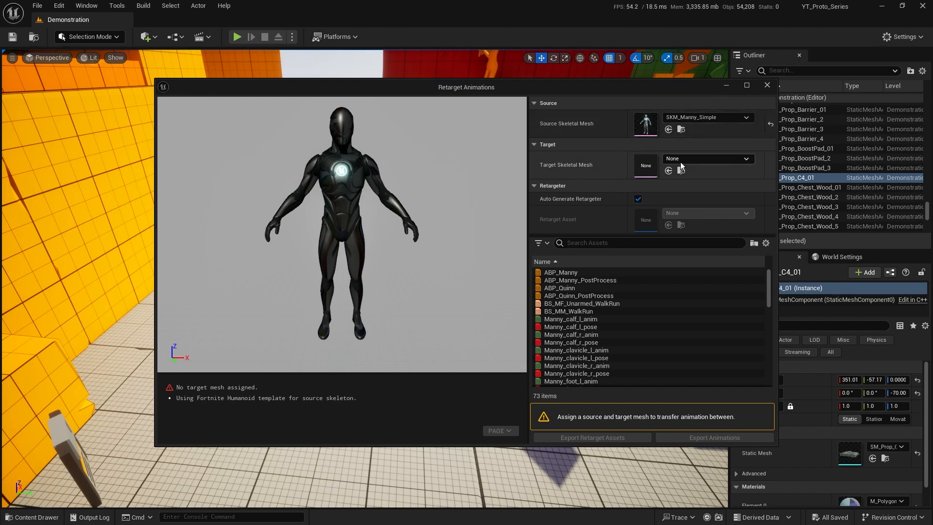
left_click(709, 159)
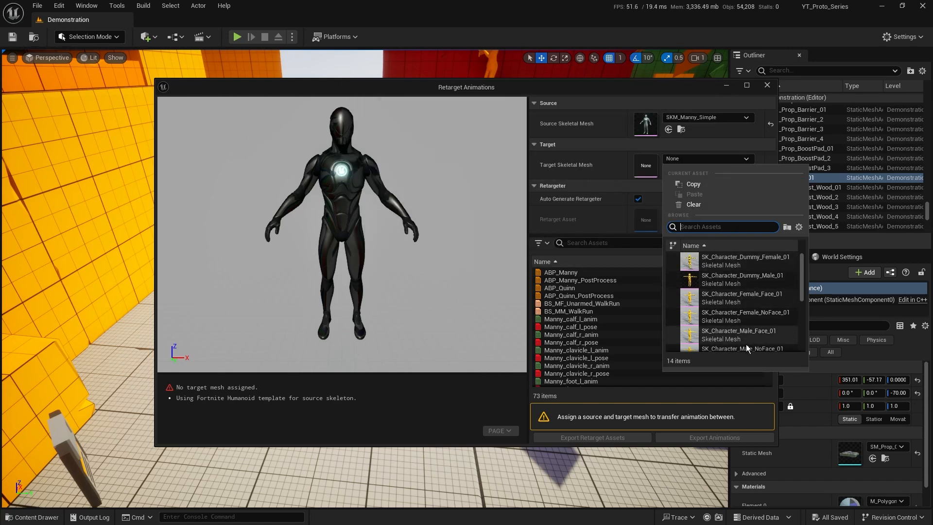
scroll(746, 305, "down", 5)
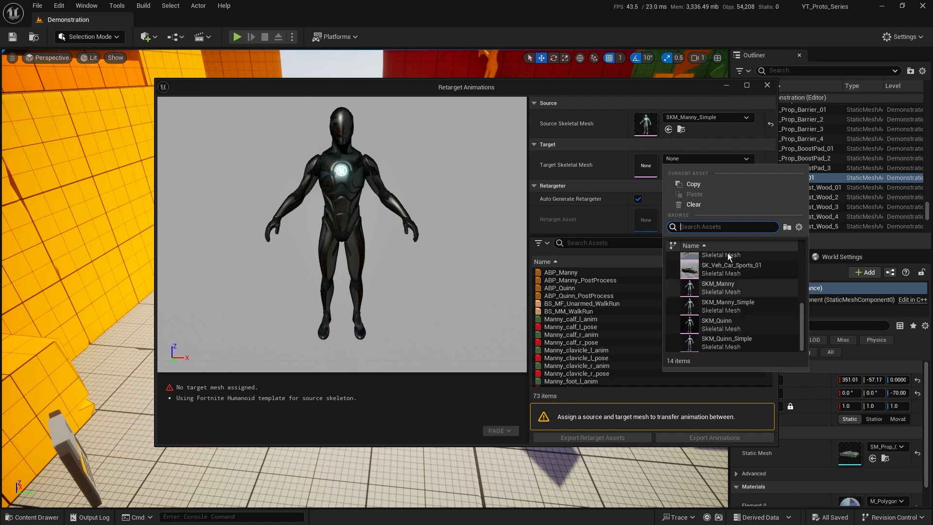
scroll(740, 311, "up", 4)
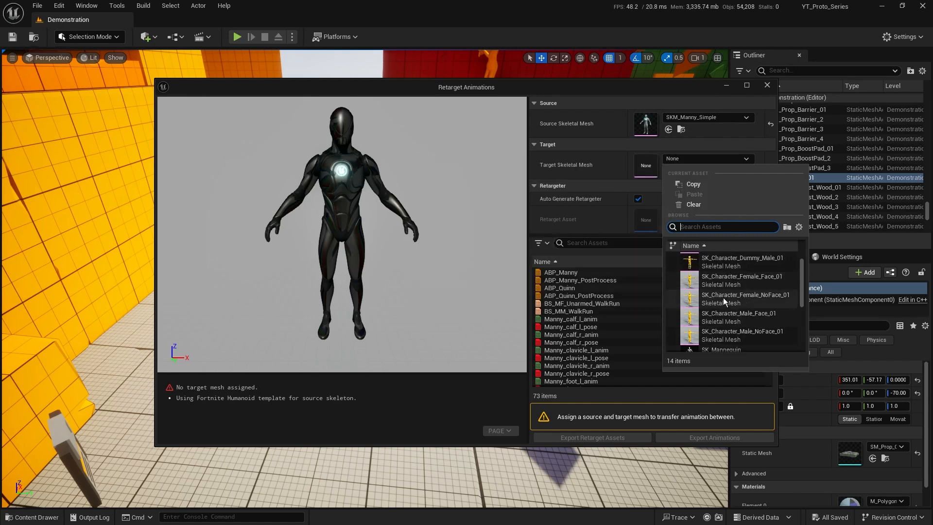
scroll(723, 298, "up", 1)
left_click(723, 273)
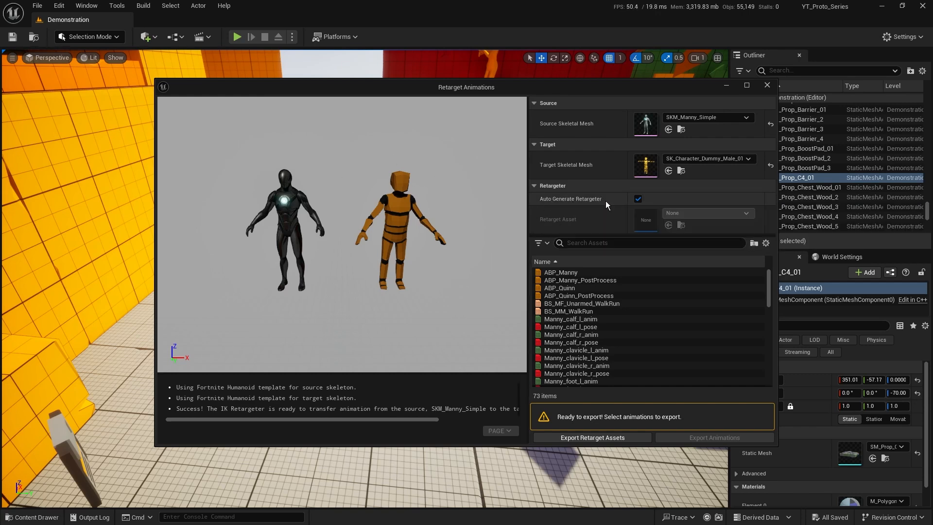
Switch Auto Generate Retargeter off and back on.
mouse_move(597, 204)
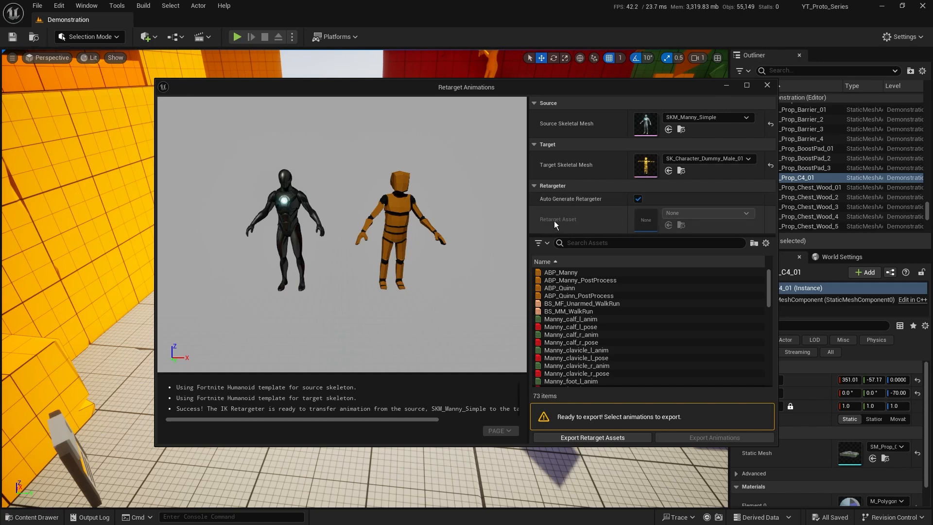
left_click(639, 199)
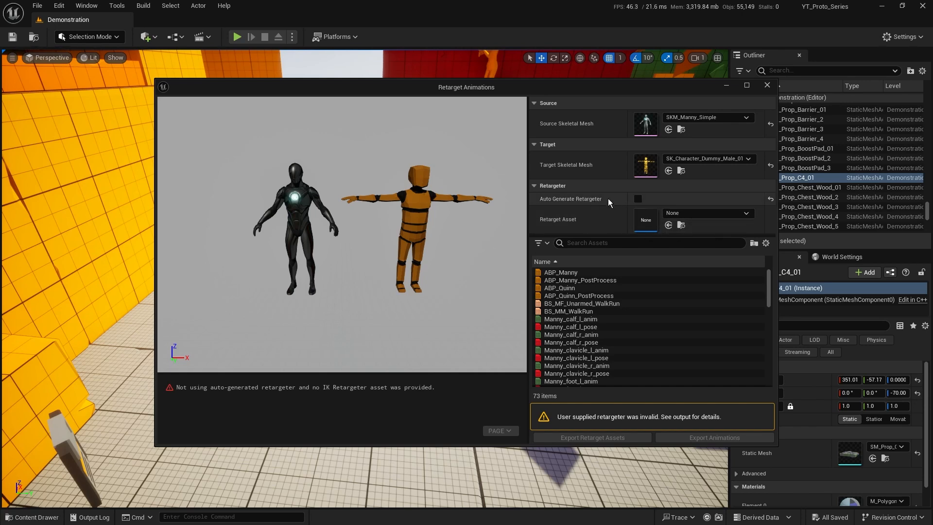
left_click(637, 200)
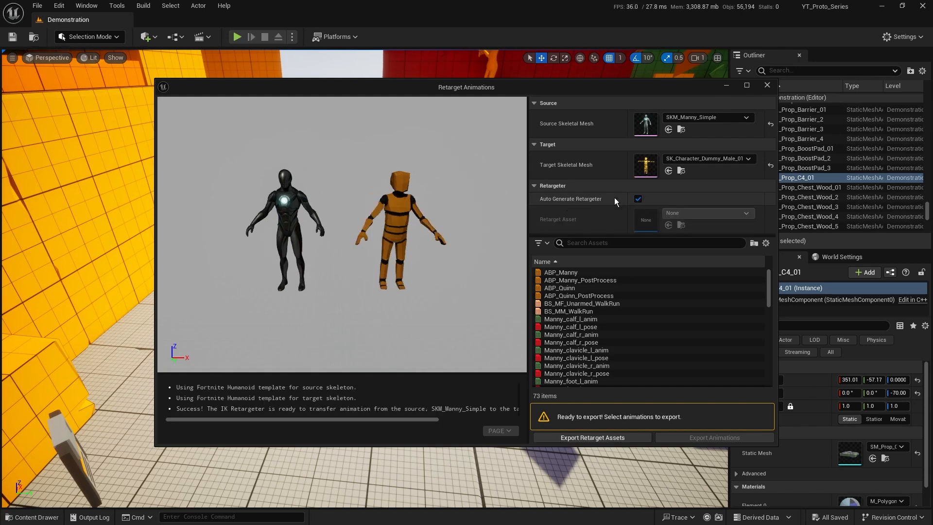
Preview the MF_Idle, MM_Idle and MM_Fall_Loop animations on the source and target meshes.
scroll(612, 305, "down", 8)
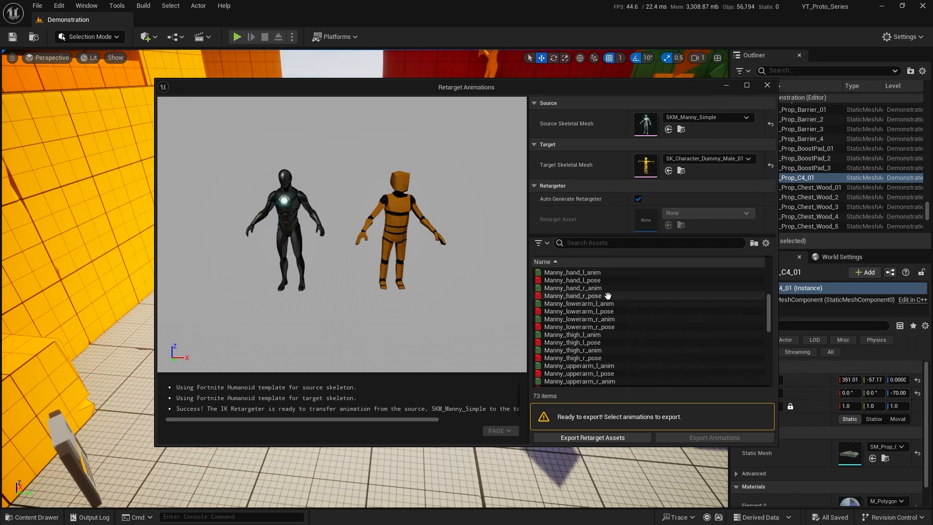
scroll(613, 306, "down", 5)
scroll(615, 370, "up", 4)
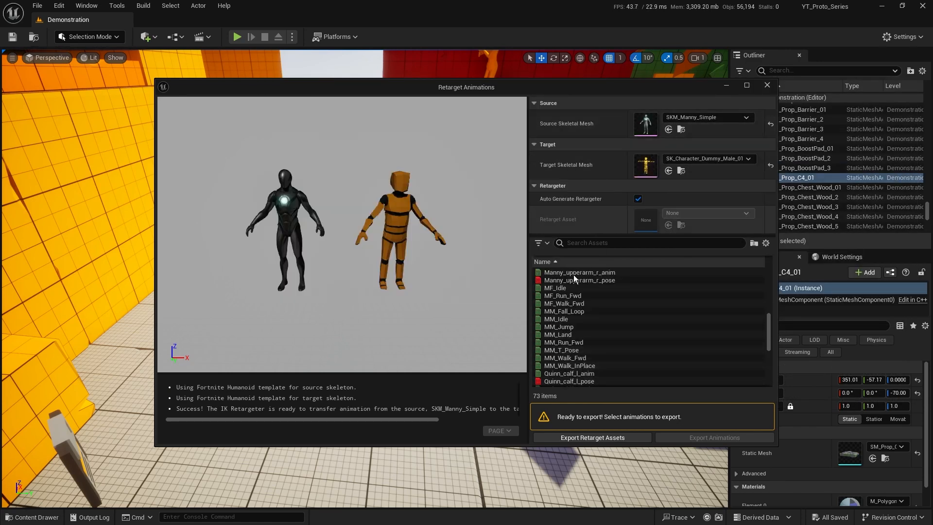
left_click(571, 288)
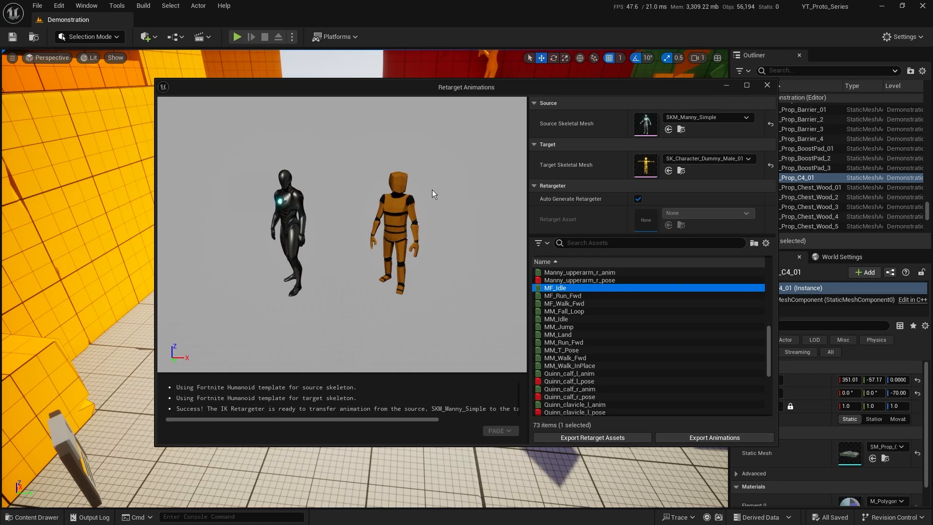
left_click(571, 320)
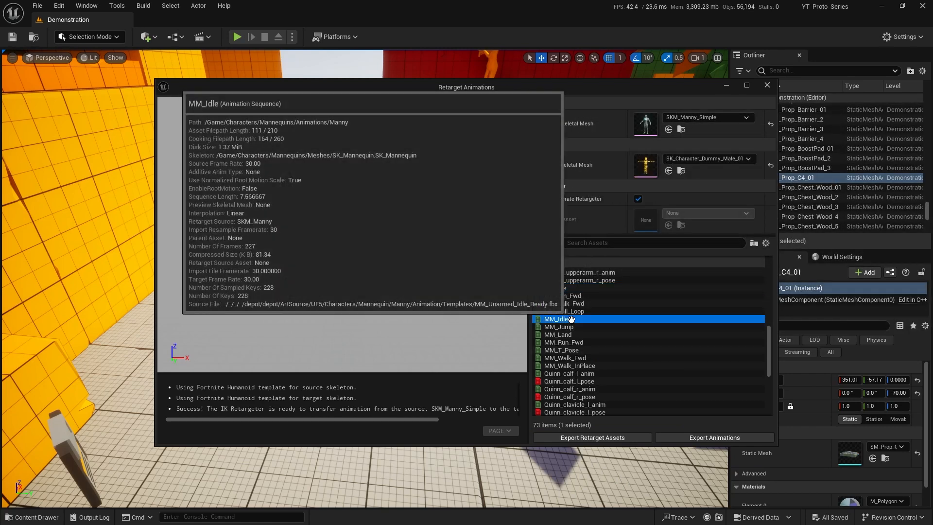
left_click(564, 312)
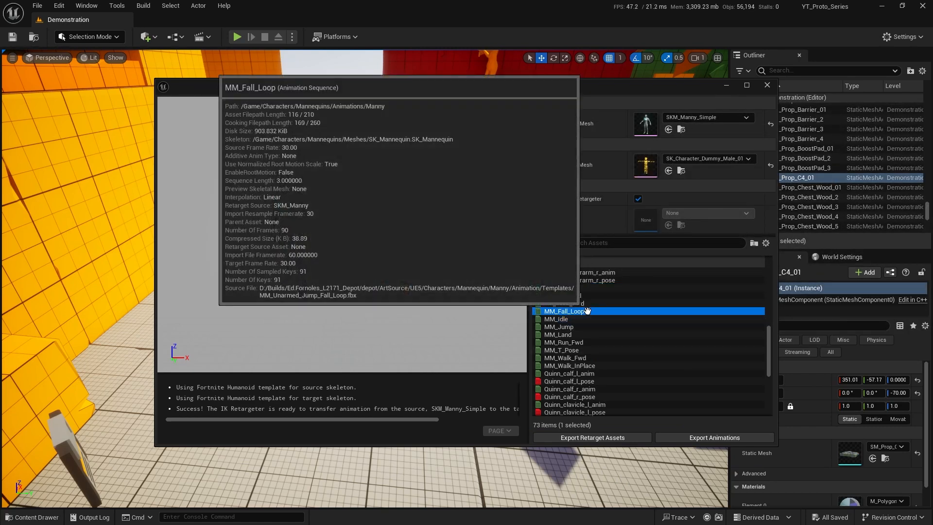
right_click_drag(424, 263, 404, 260)
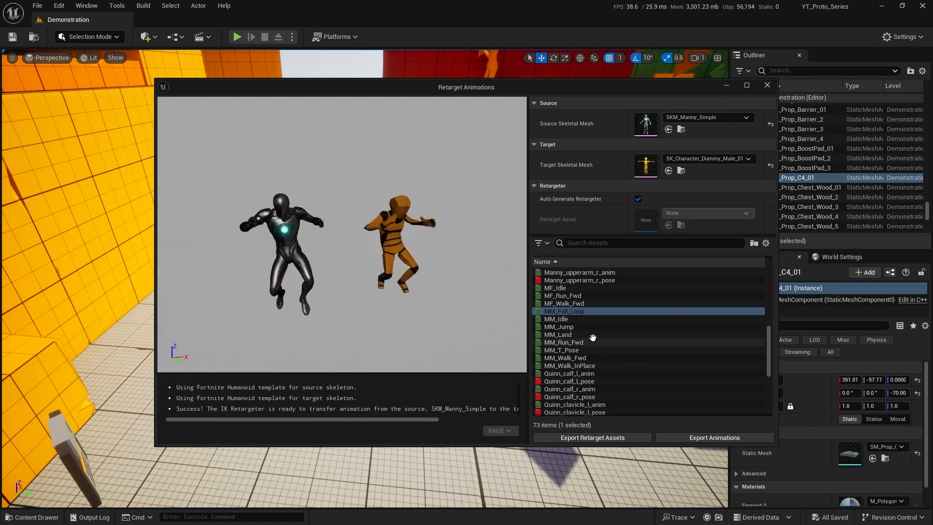
left_click(559, 288)
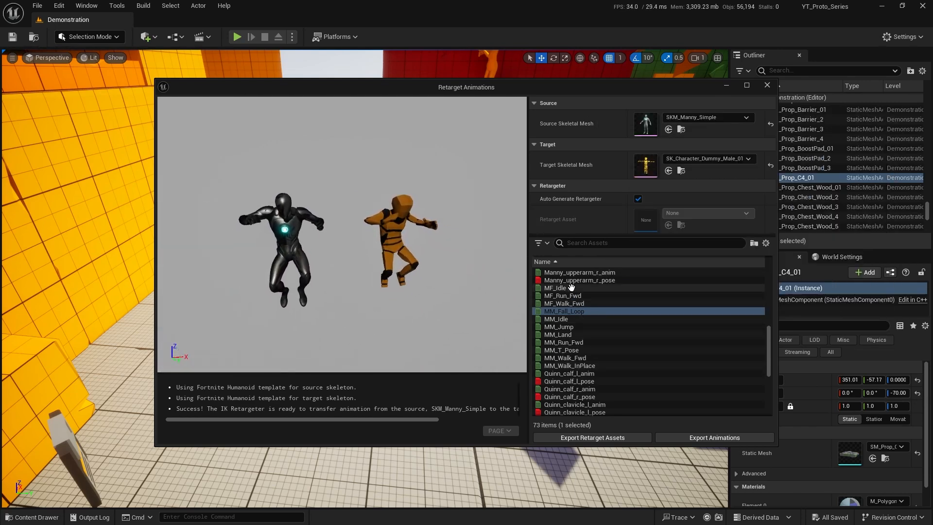
left_click(590, 365, "shift")
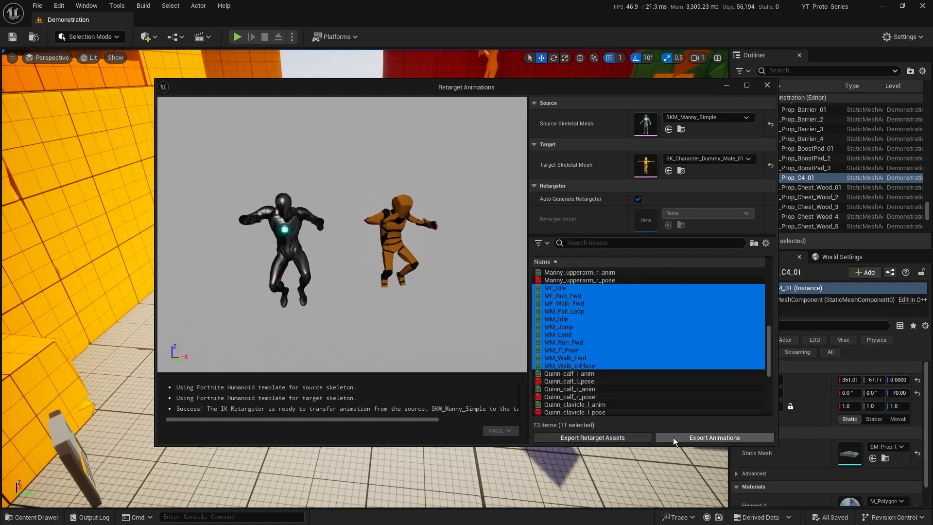
left_click(699, 437)
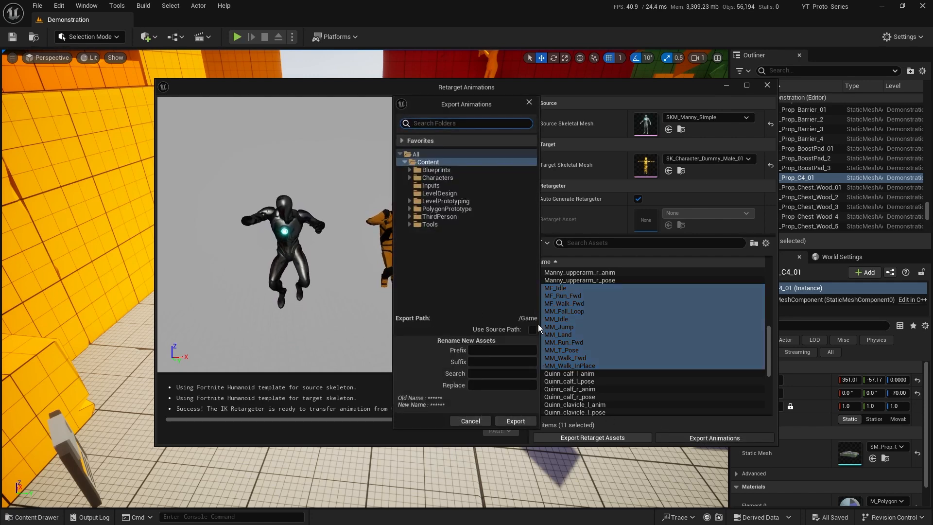
left_click_drag(540, 326, 627, 330)
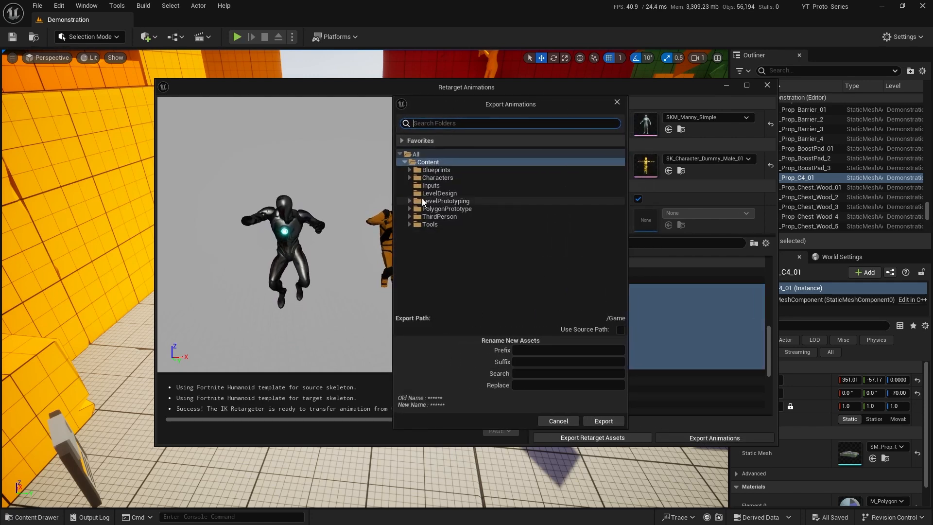
left_click(558, 421)
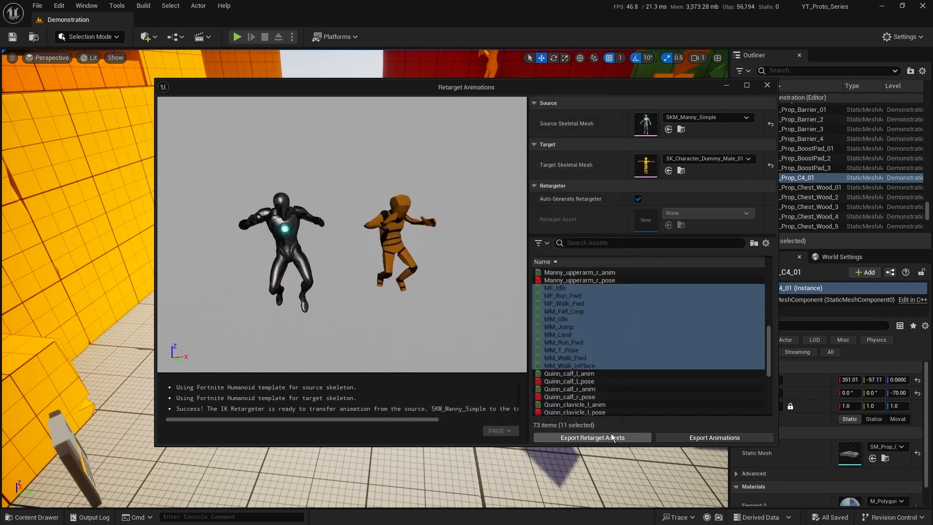
Export the retarget assets into a new SyntyAnims folder inside the Content folder.
left_click(617, 436)
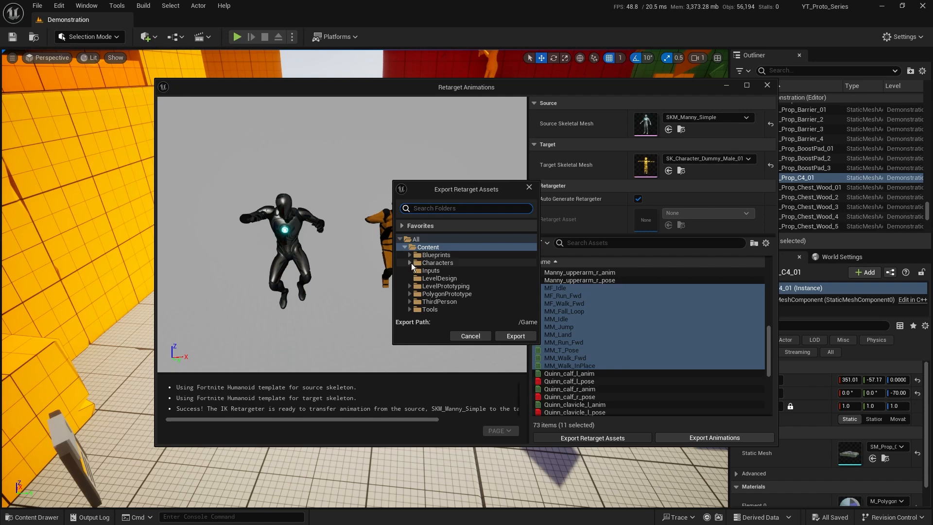
left_click(438, 248)
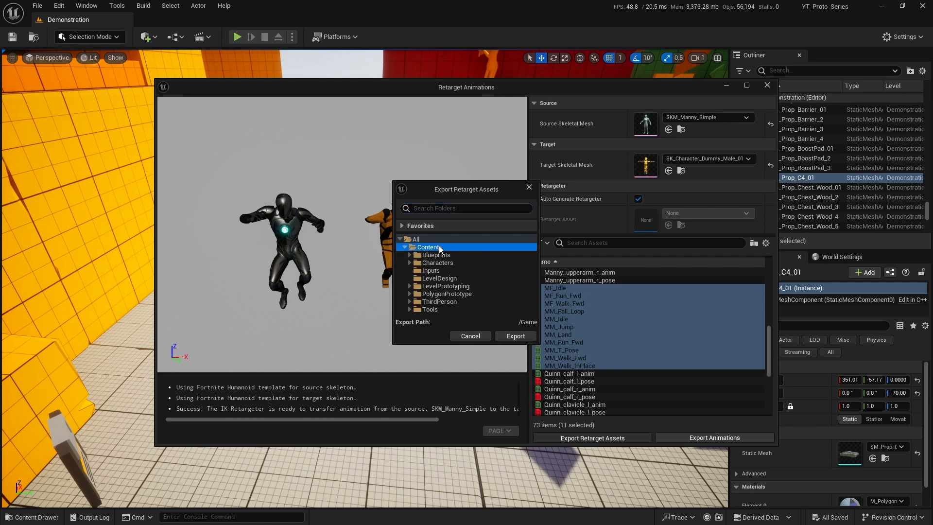
right_click(439, 246)
left_click(469, 254)
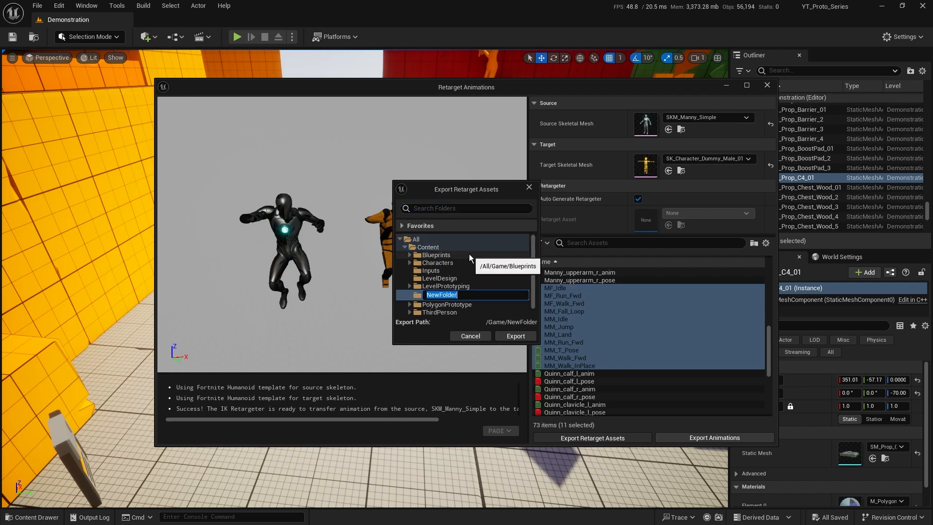
type("SyntyAnims")
key("Return")
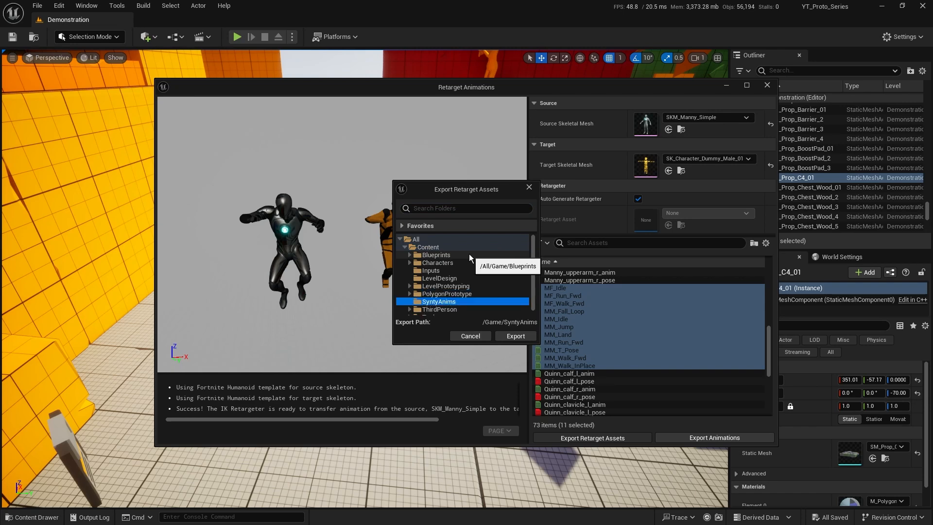
left_click(516, 337)
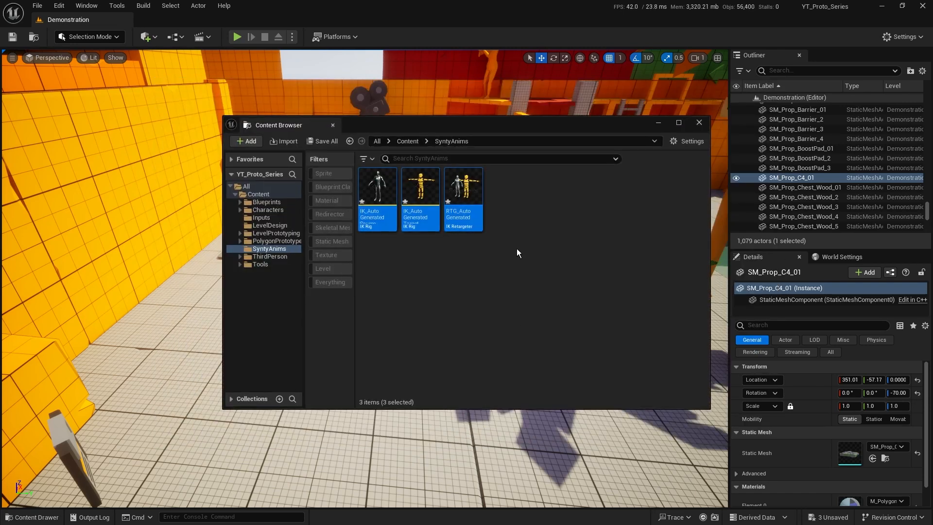
Go to the Manny animations folder under Characters/Mannequins and start Retarget Animations for MM_Idle.
left_click(399, 191)
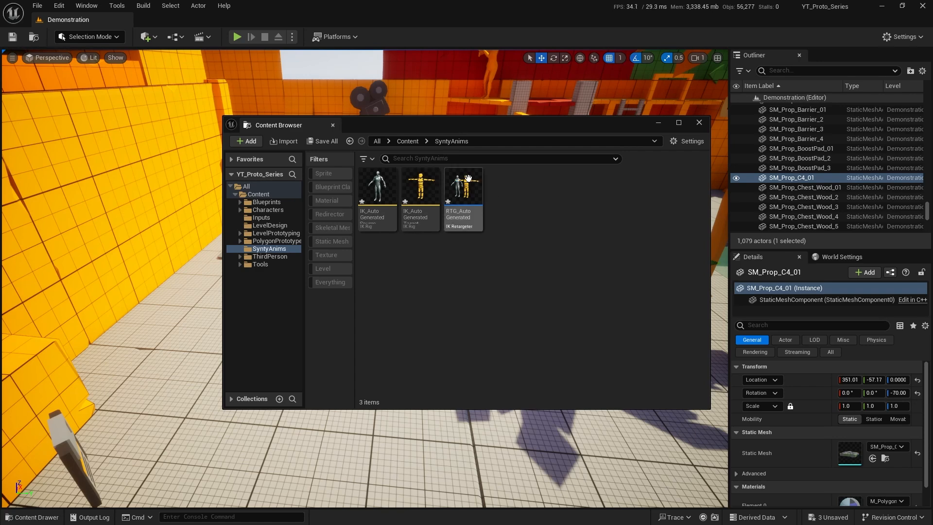
left_click(268, 210)
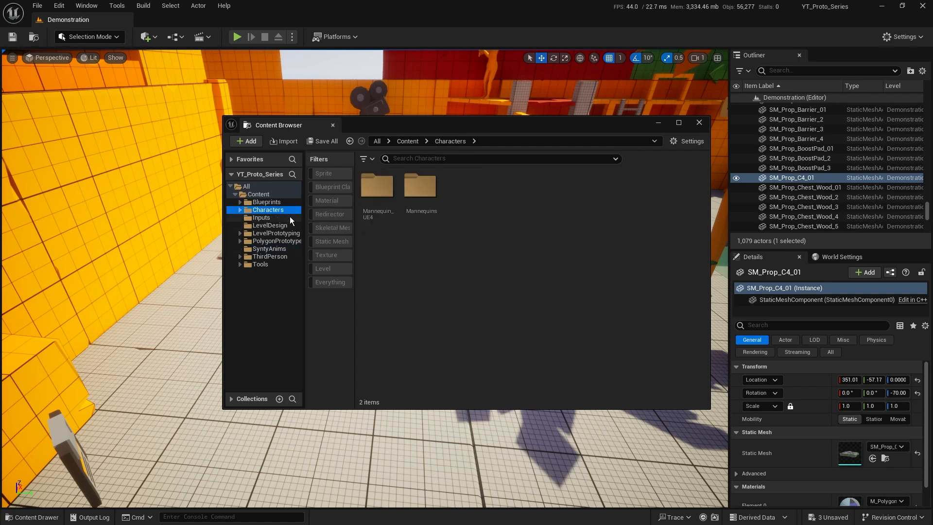
double_click(427, 192)
double_click(376, 186)
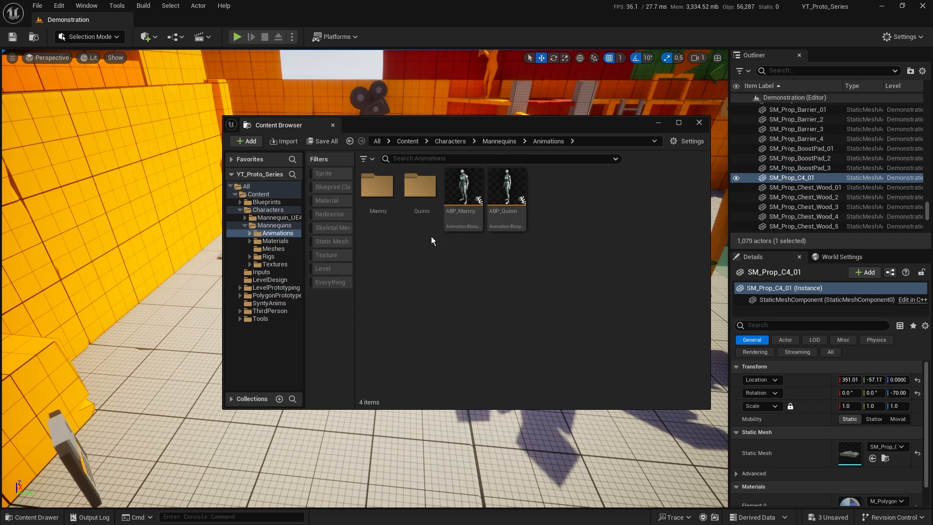
double_click(384, 193)
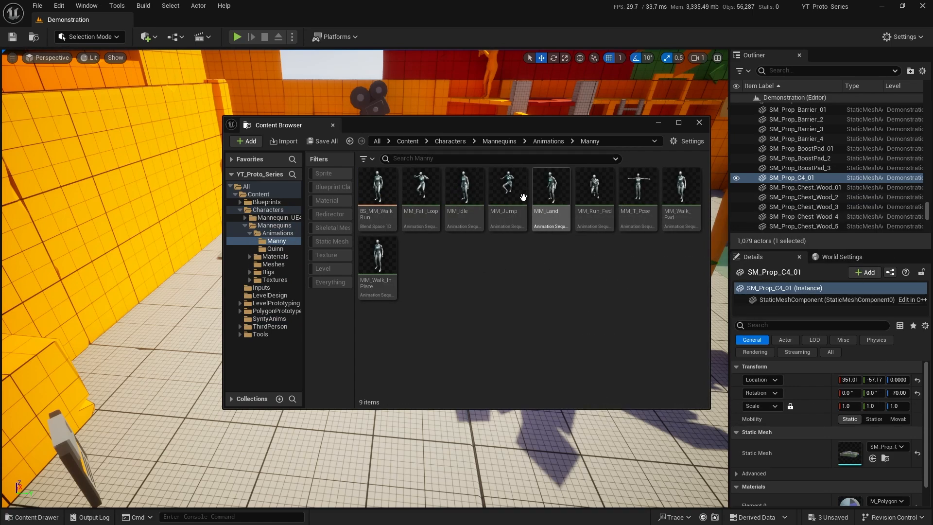
right_click(467, 183)
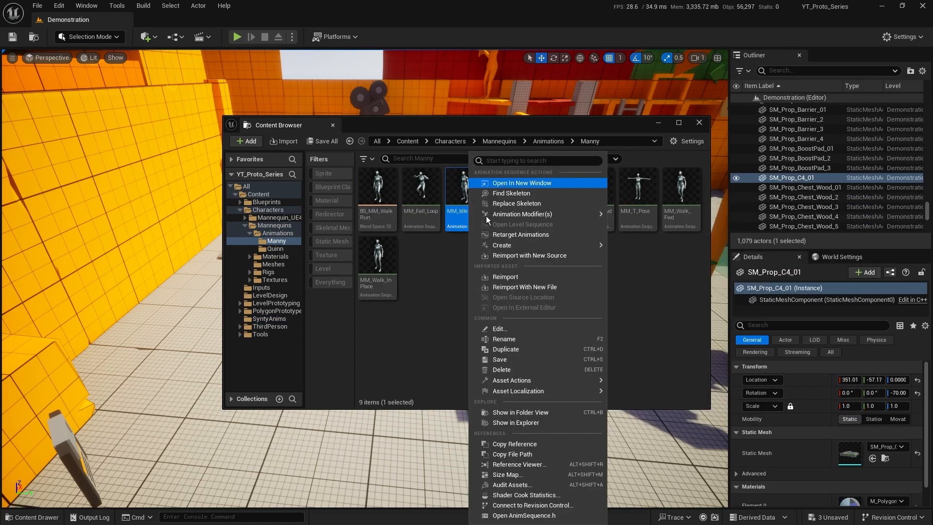
left_click(520, 236)
Choose SKM_Manny_Simple as the source mesh and SK_Character_Dummy_Male_01 as the target mesh for this new retargeting session.
left_click(702, 118)
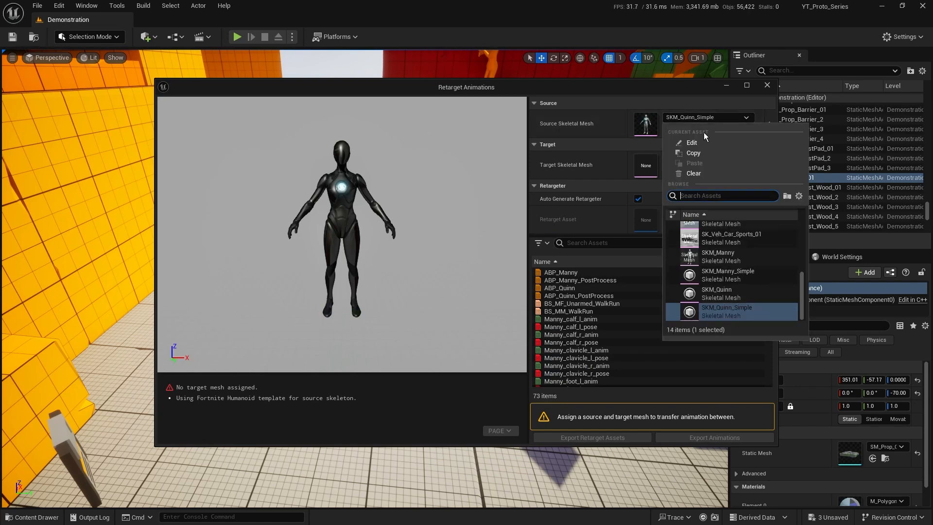
left_click(734, 274)
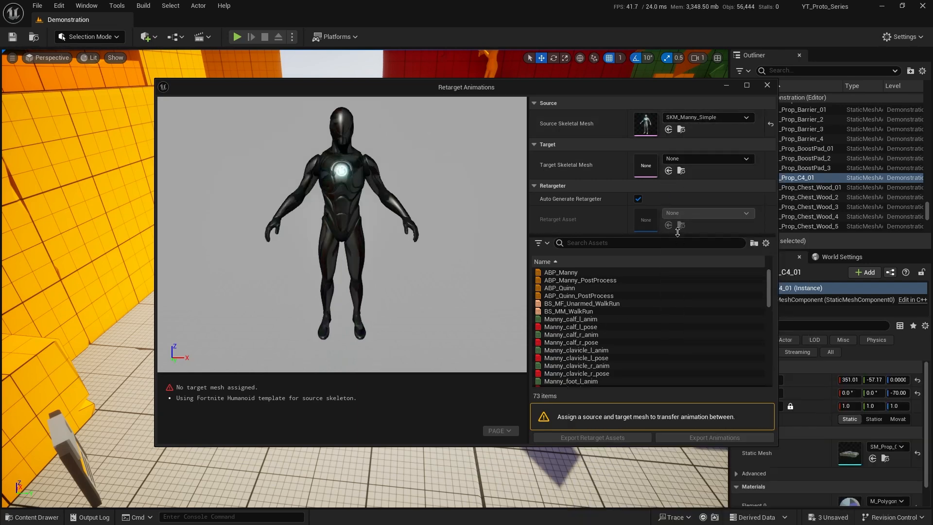
left_click(686, 155)
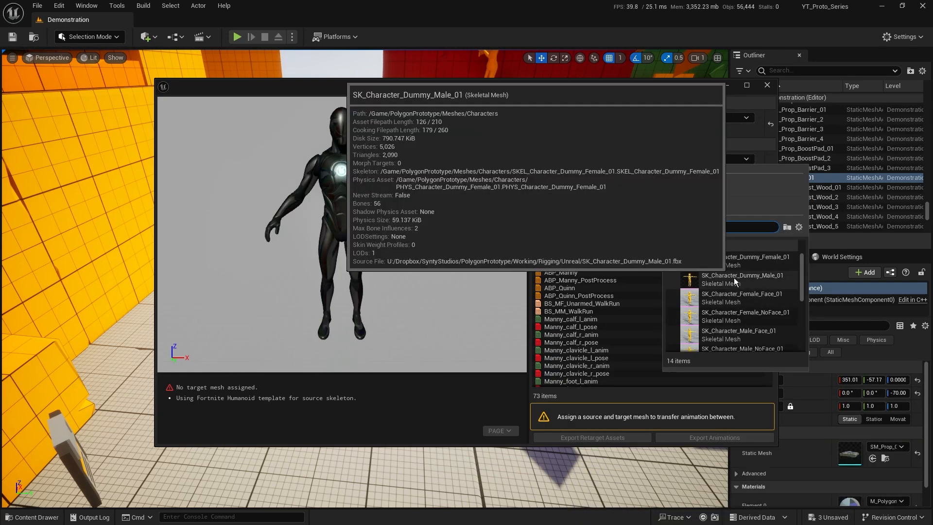
left_click(734, 280)
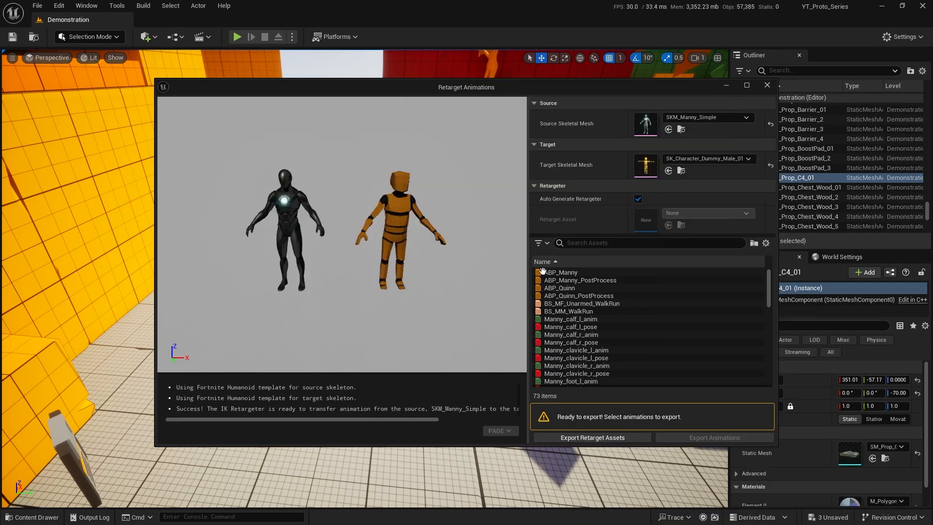
Turn off automatic retargeter generation and assign RTG_AutoGenerated as the retarget asset.
left_click(638, 199)
left_click(698, 213)
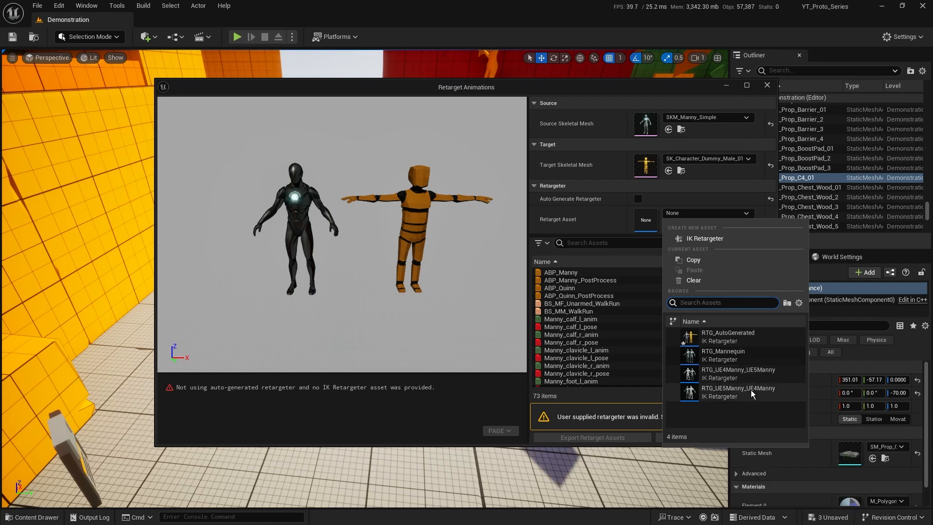
left_click(722, 337)
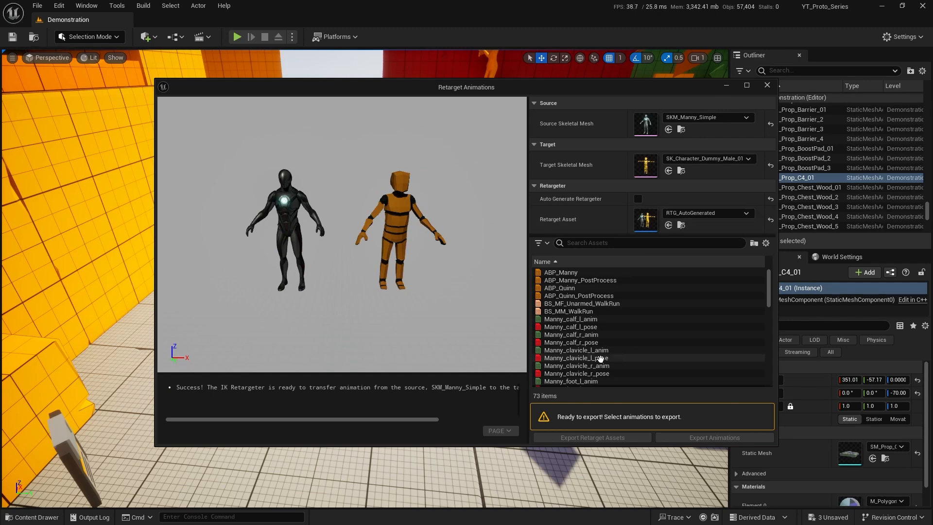
Select all the animations from MF_Idle through MM_Walk_InPlace for export.
scroll(588, 341, "down", 10)
scroll(585, 315, "up", 2)
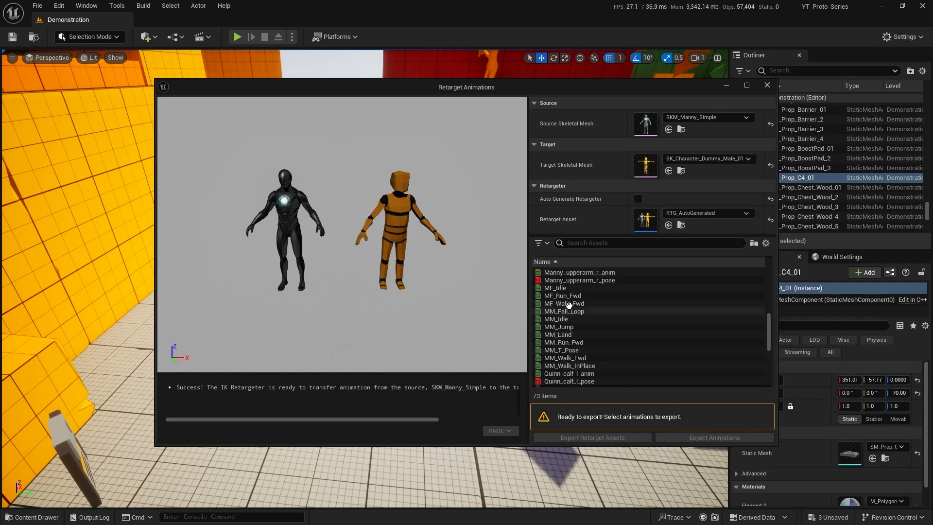
left_click(559, 288)
left_click(576, 365, "shift")
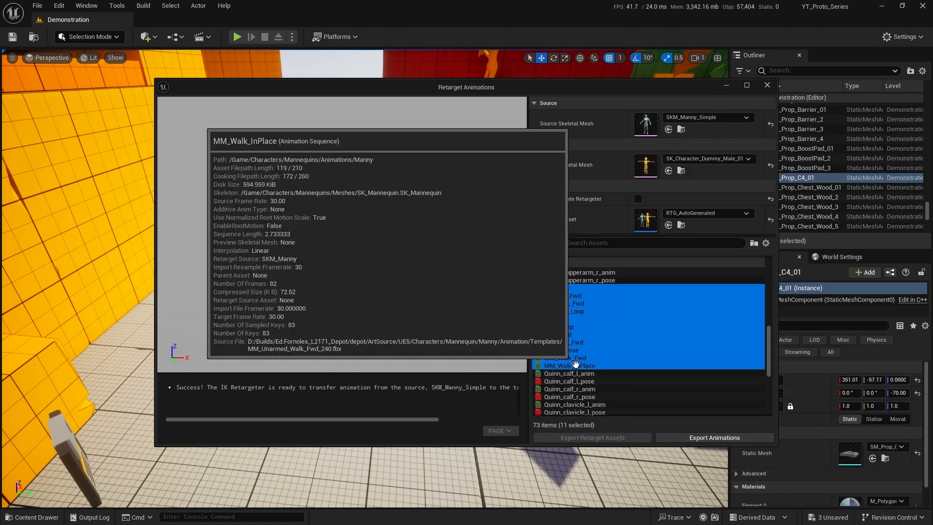
Export the selected animations to the SyntyAnims folder with the prefix Synty_, keeping the default batch export options.
left_click(726, 438)
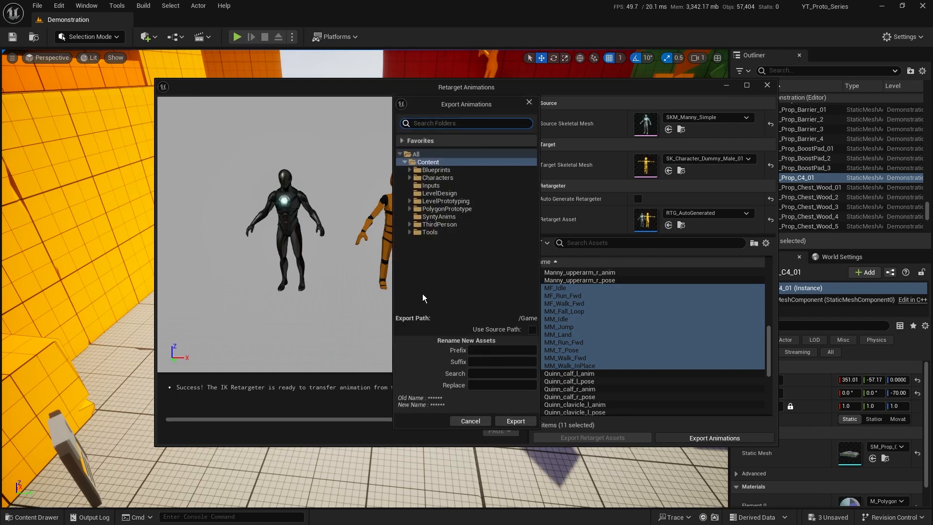
left_click(439, 216)
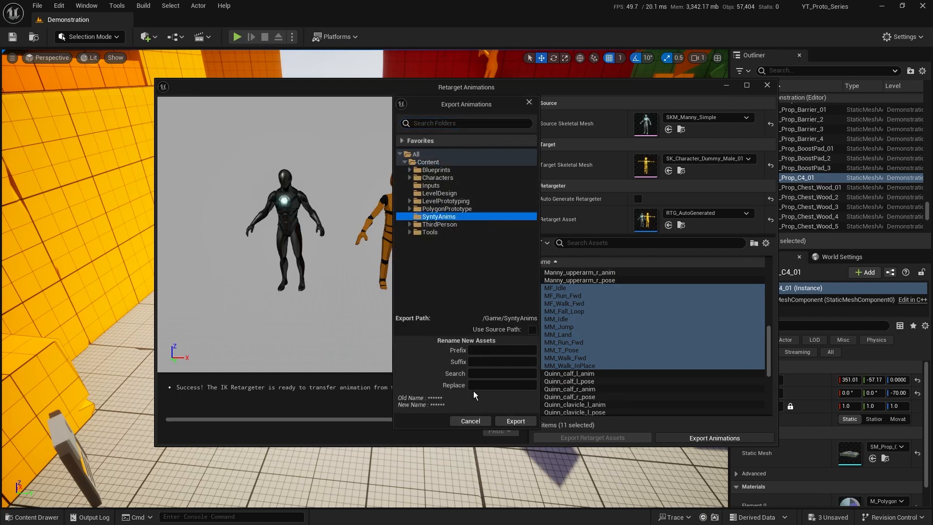
left_click(482, 351)
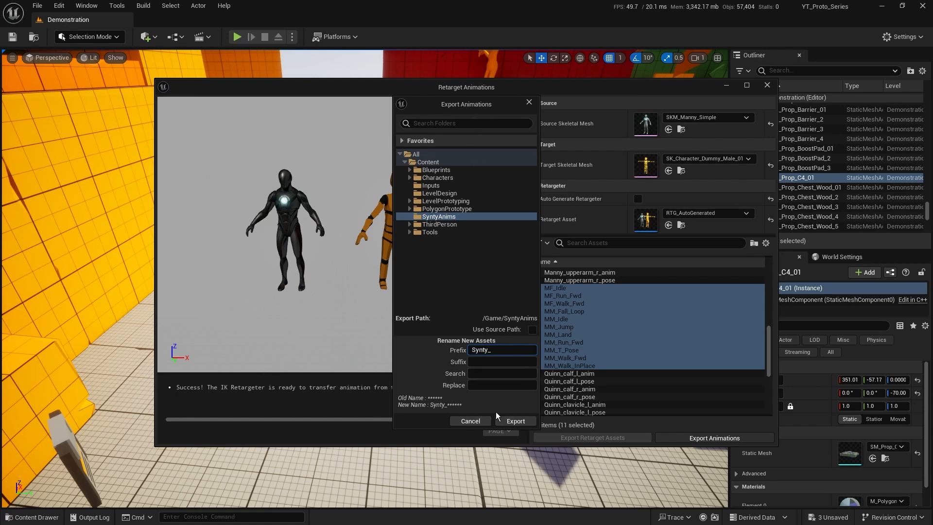
left_click(515, 420)
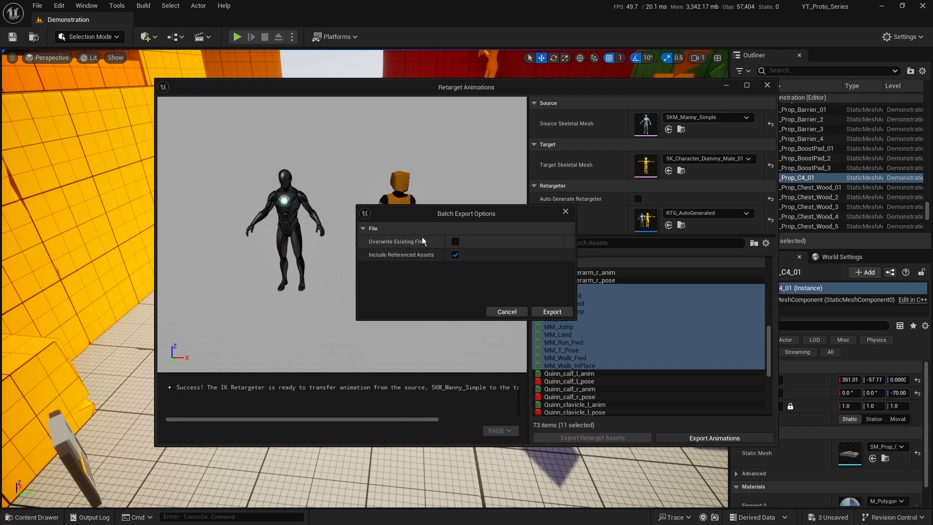
left_click(552, 312)
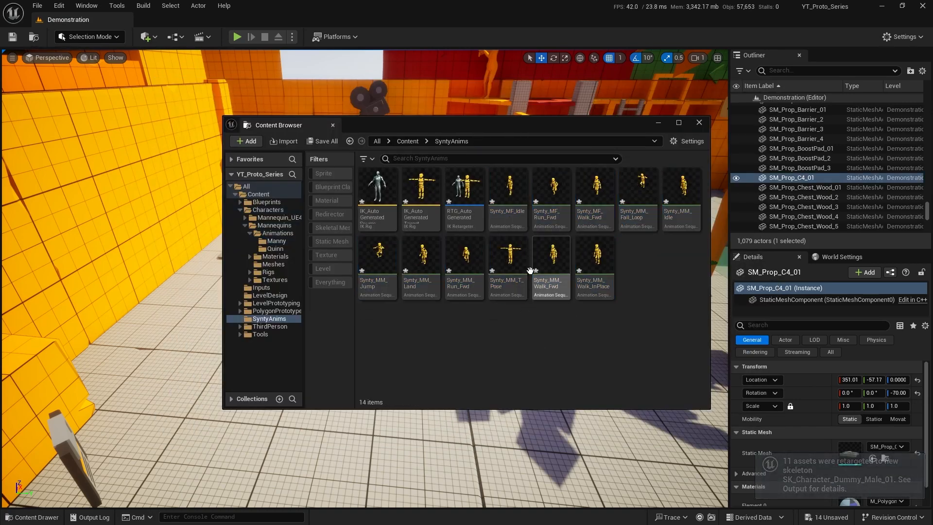
Preview the exported Synty_MF_Idle and Synty_MM_Walk_Fwd animations on the dummy character.
left_click(609, 317)
left_click(511, 195)
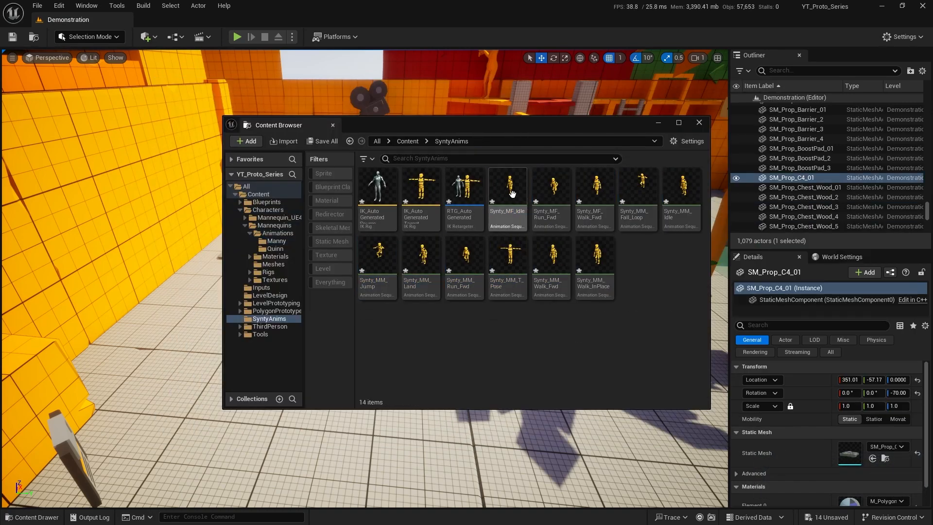
double_click(512, 195)
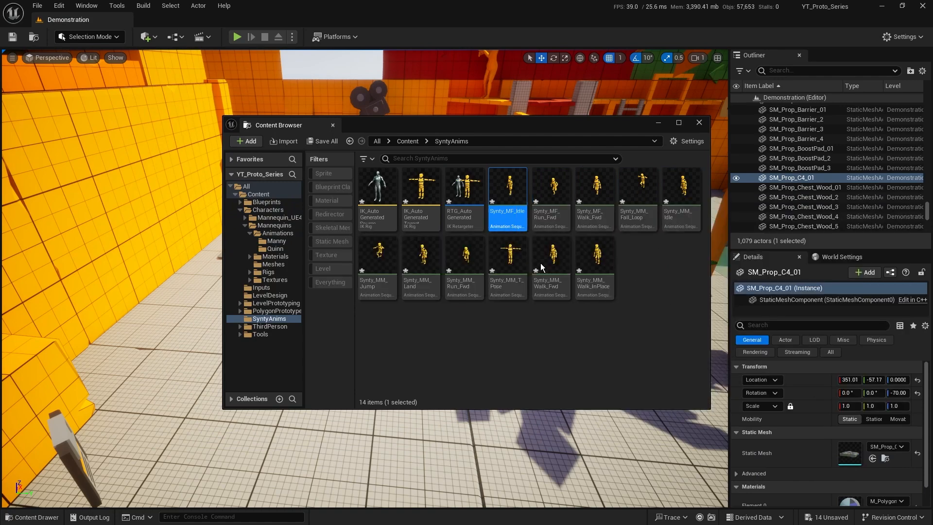
double_click(508, 106)
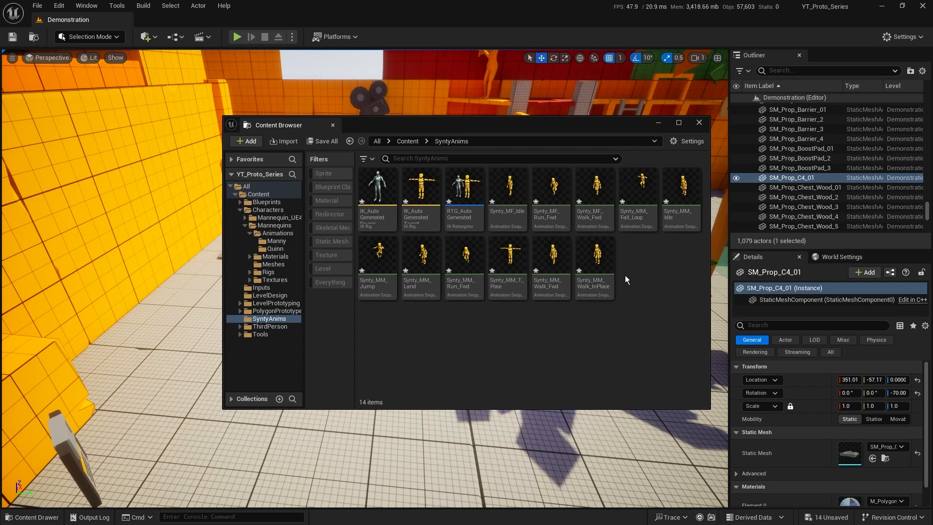
mouse_move(606, 255)
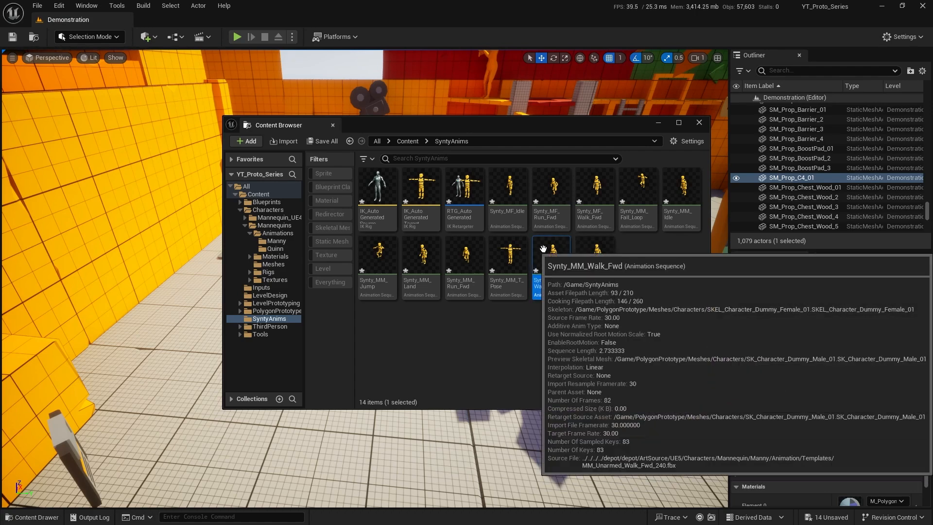
double_click(544, 290)
right_click_drag(500, 237, 589, 241)
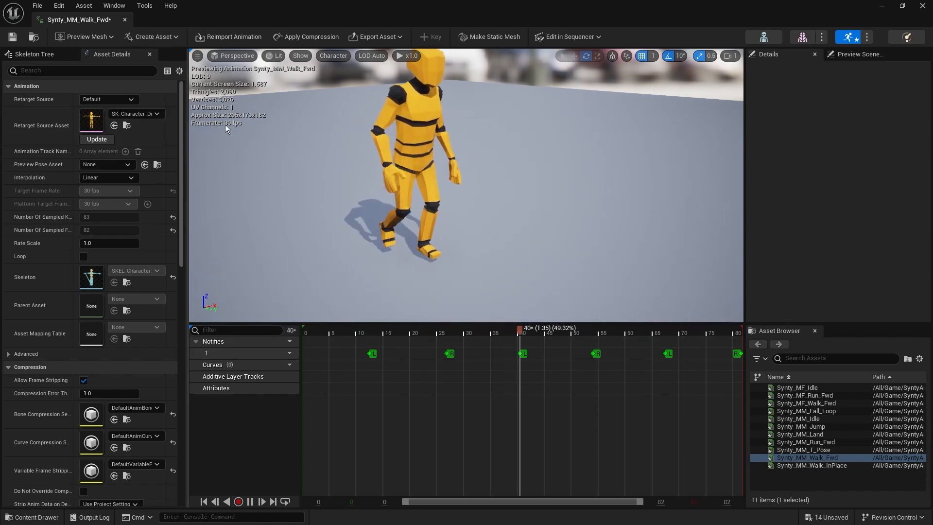
left_click(128, 19)
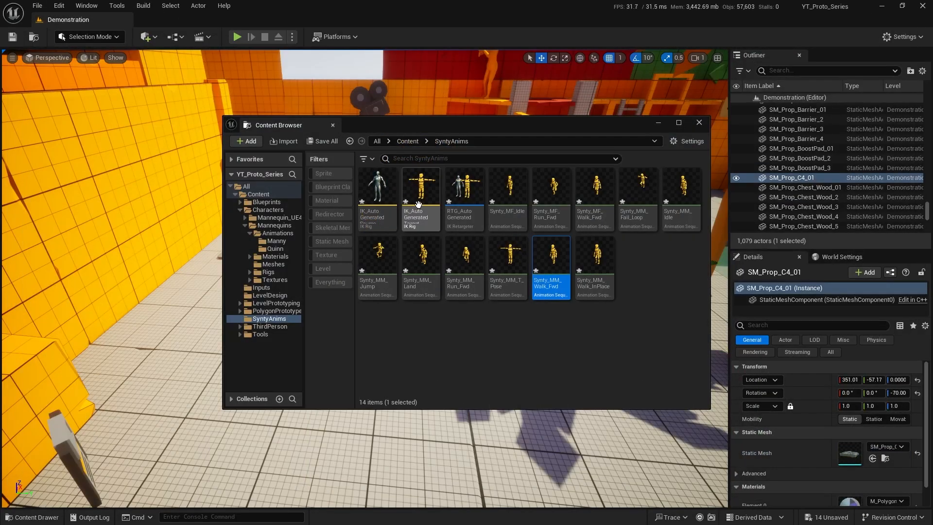
Open the RTG_AutoGenerated retargeter and offset the target mesh by about 138.5 in X to separate it from the source mesh.
double_click(463, 195)
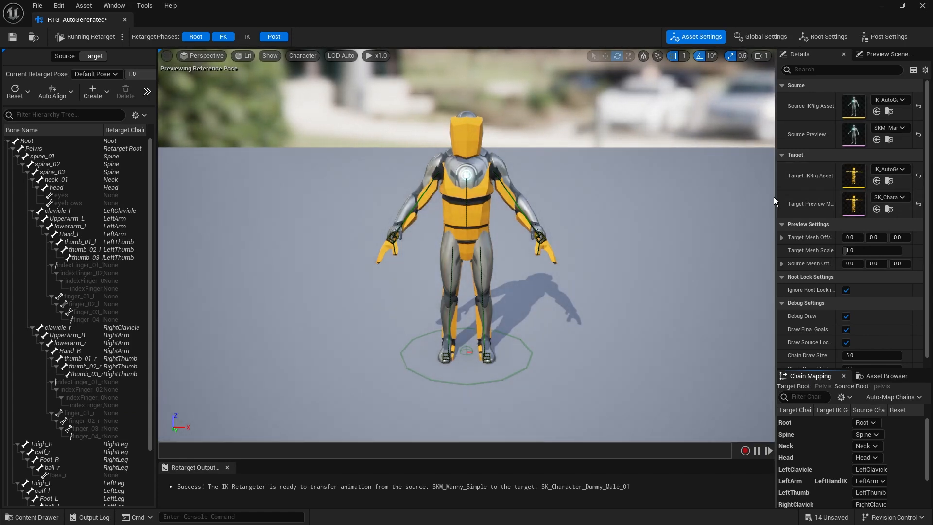
left_click_drag(776, 198, 713, 198)
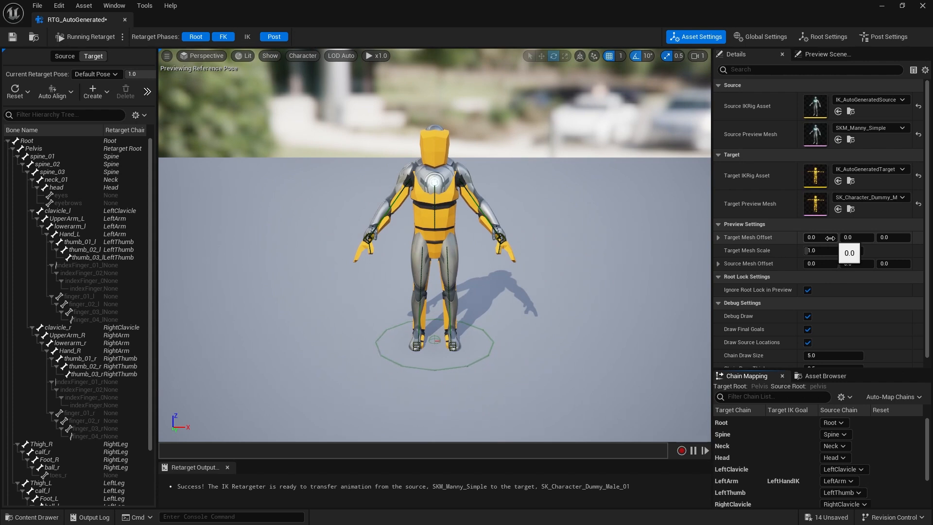
left_click_drag(827, 237, 879, 237)
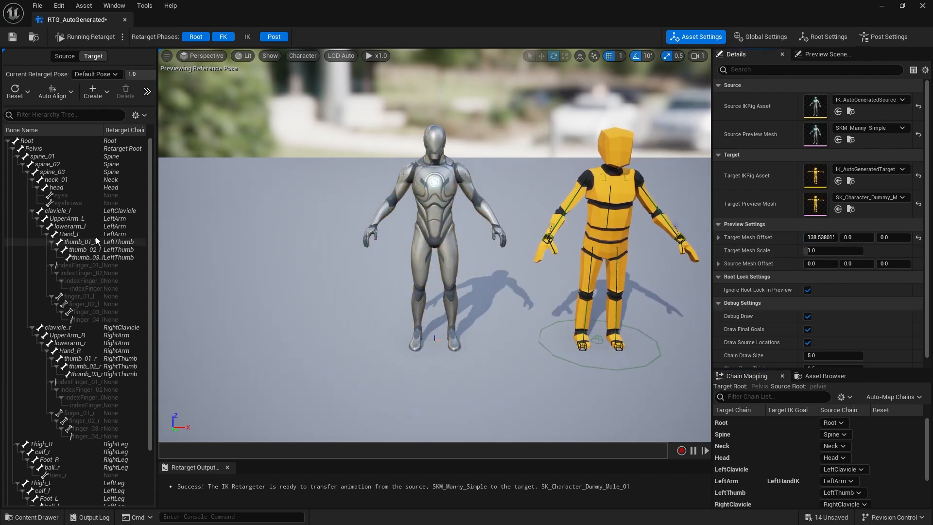
Examine the source and target bone hierarchies and the target's LeftLeg chain settings, and close the retargeter.
left_click(68, 55)
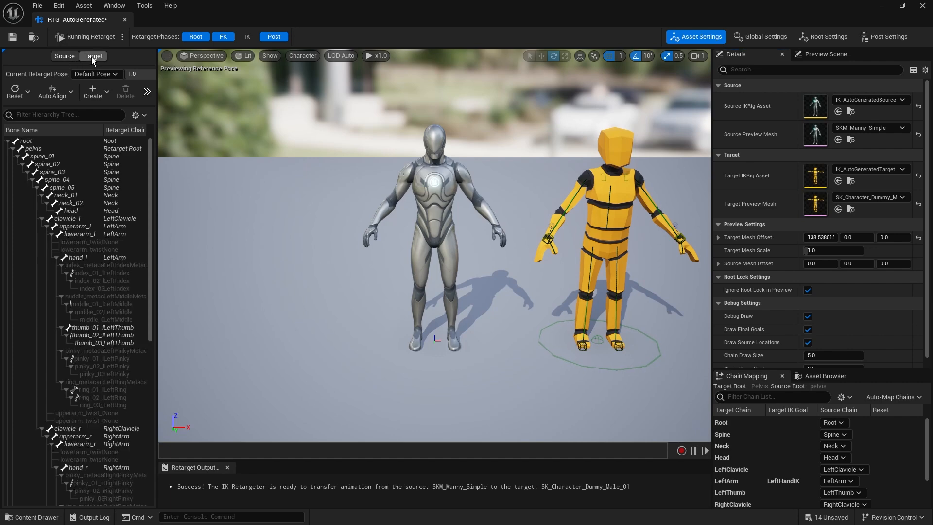
left_click(92, 56)
scroll(78, 252, "down", 3)
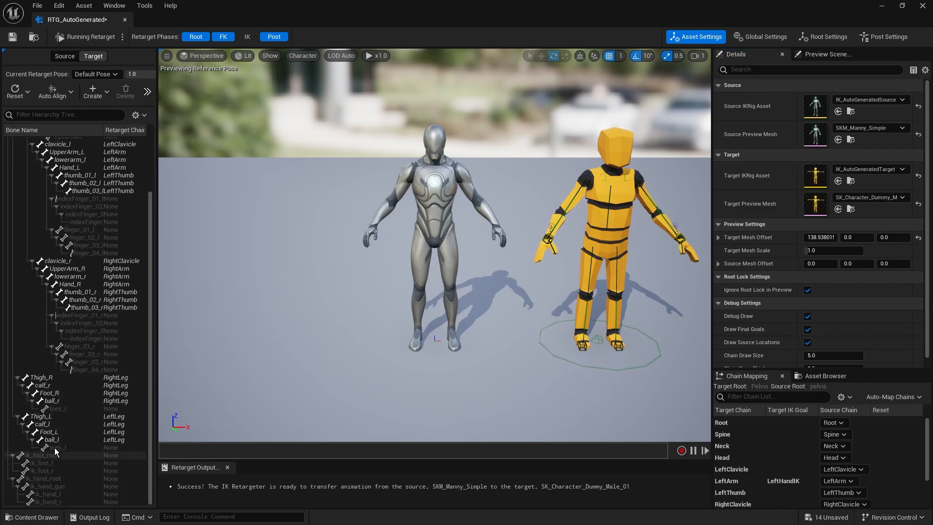
left_click(619, 346)
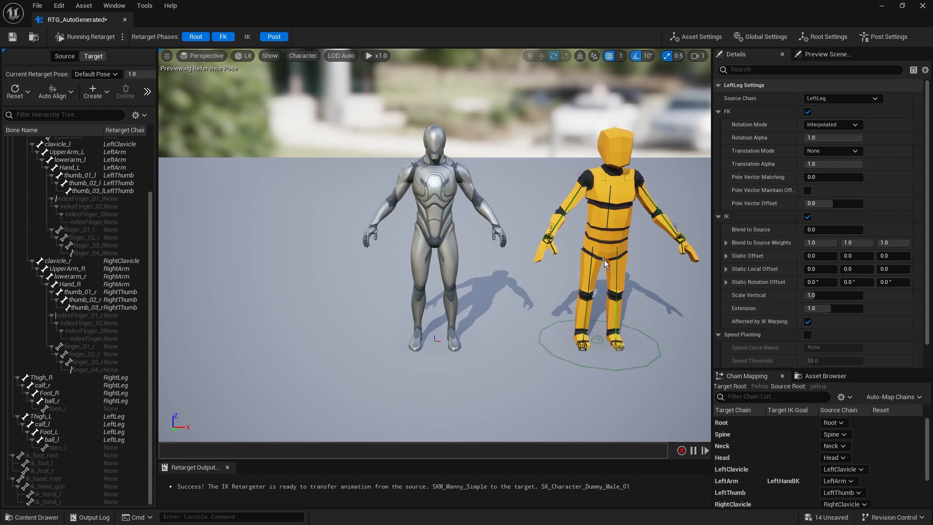
left_click(126, 19)
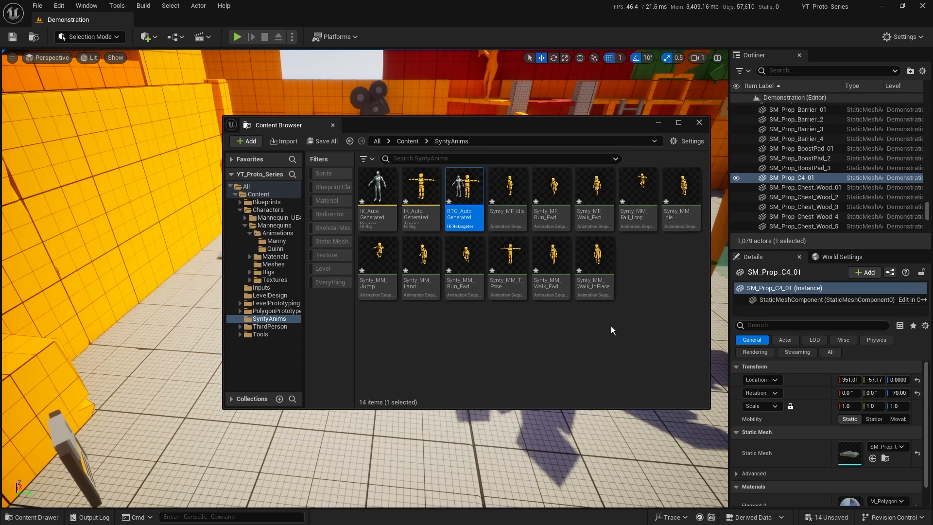
left_click(585, 326)
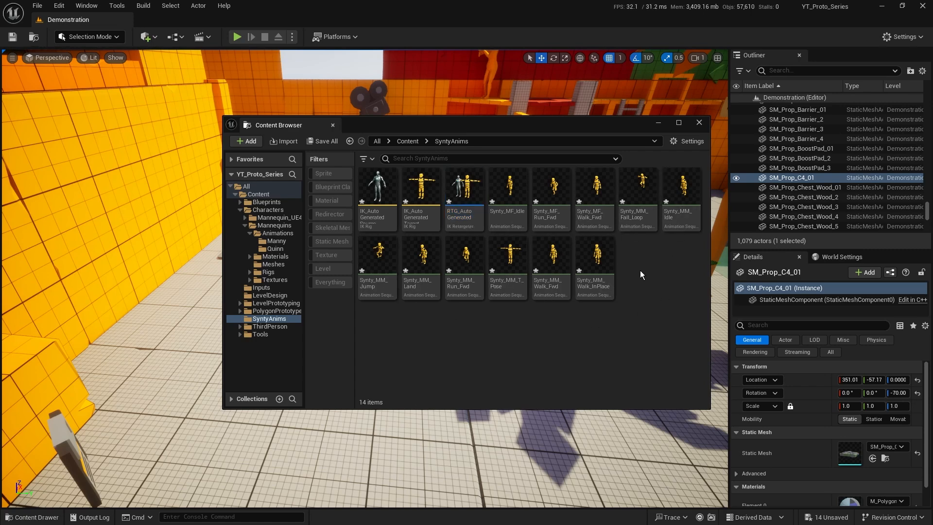